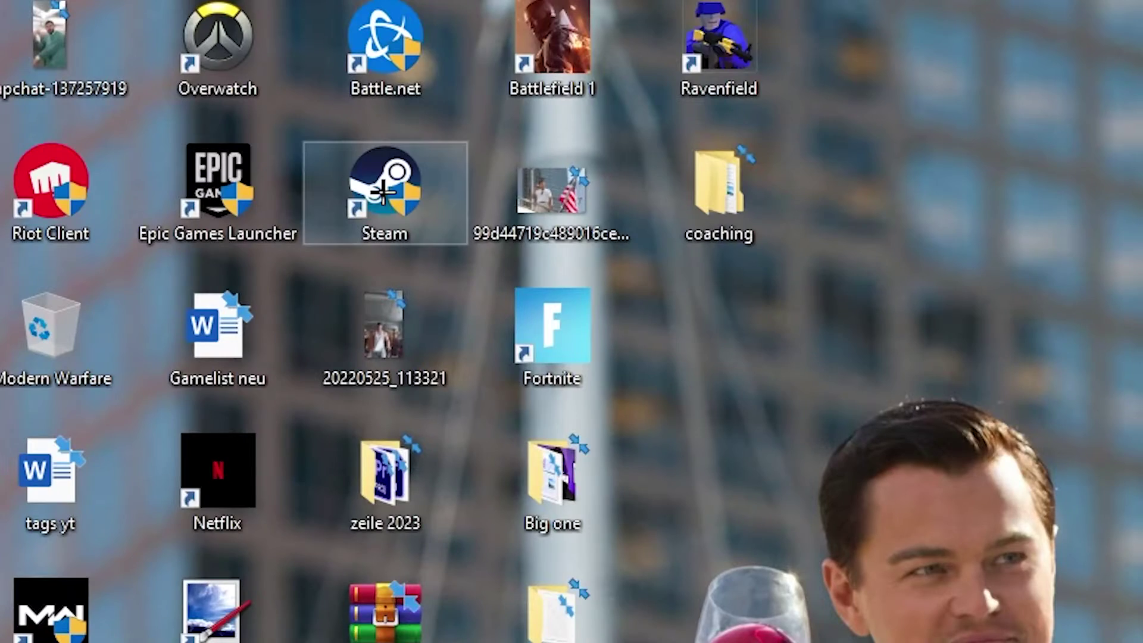
Drag the Steam shortcut out of the icon columns into open space mid-desktop
left_click_drag(178, 88, 522, 219)
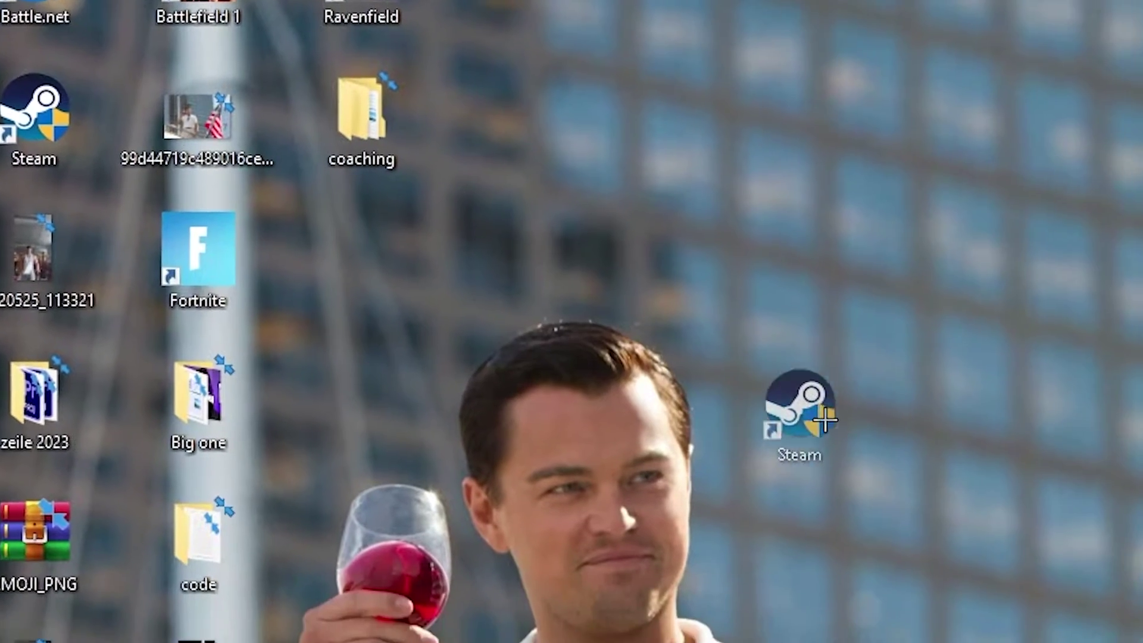
left_click_drag(825, 420, 882, 546)
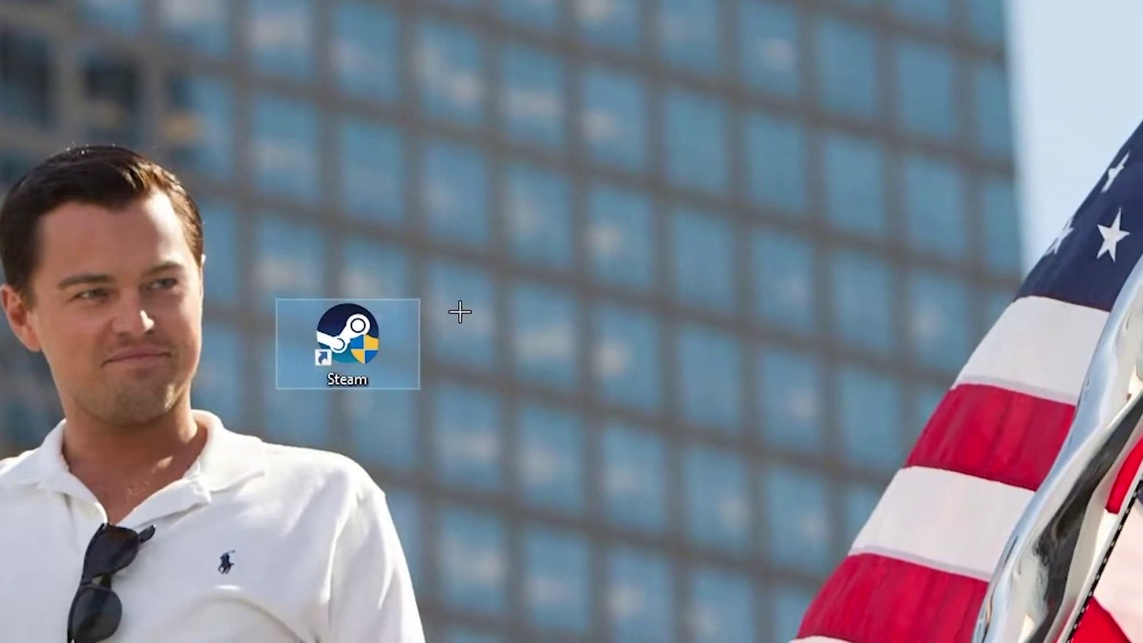
left_click_drag(314, 359, 424, 145)
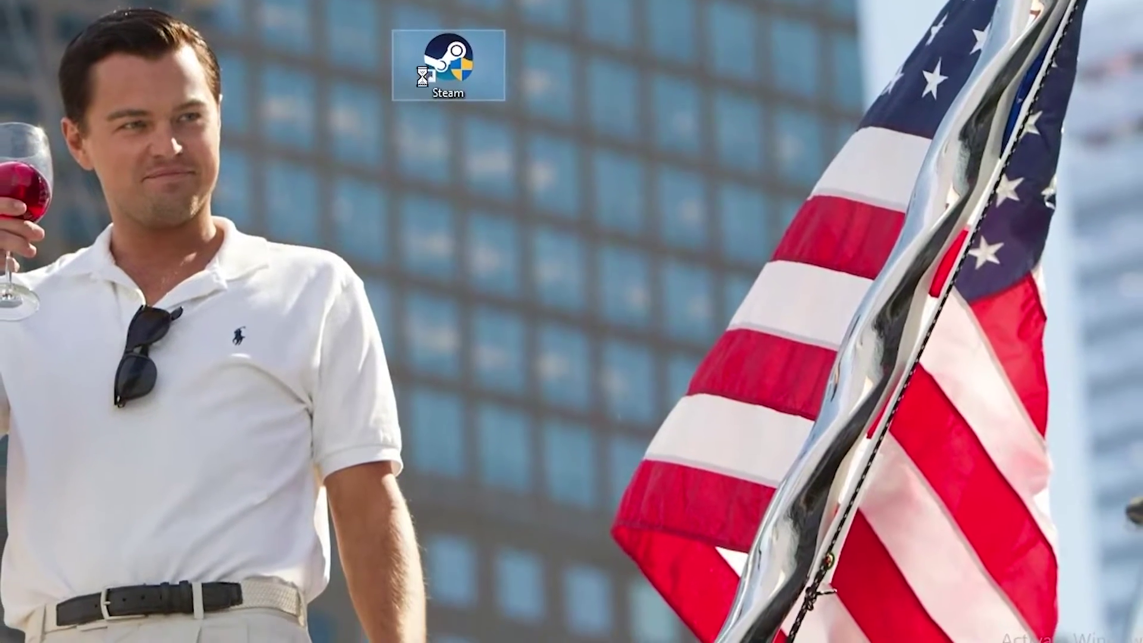
right_click(425, 143)
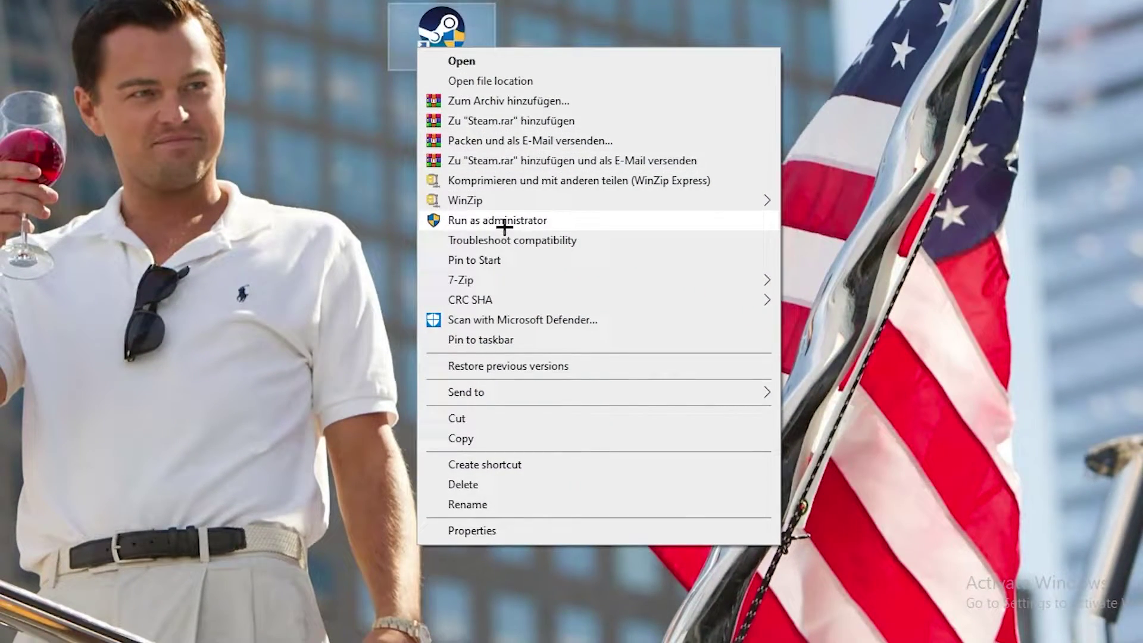
left_click(347, 204)
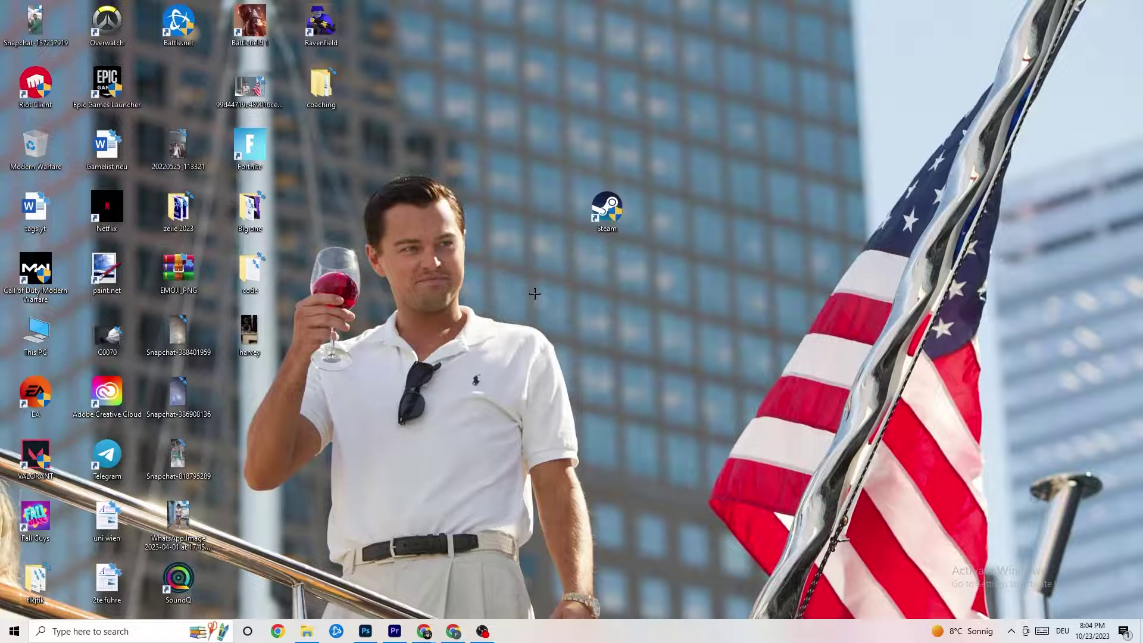
left_click_drag(606, 231, 459, 232)
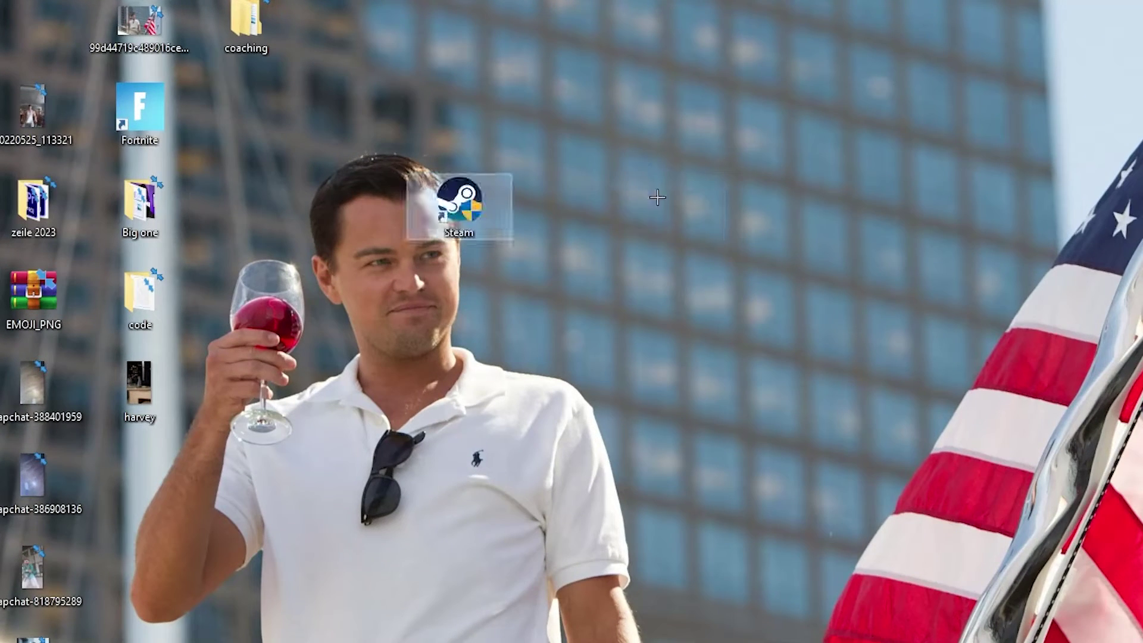
left_click_drag(599, 204, 572, 302)
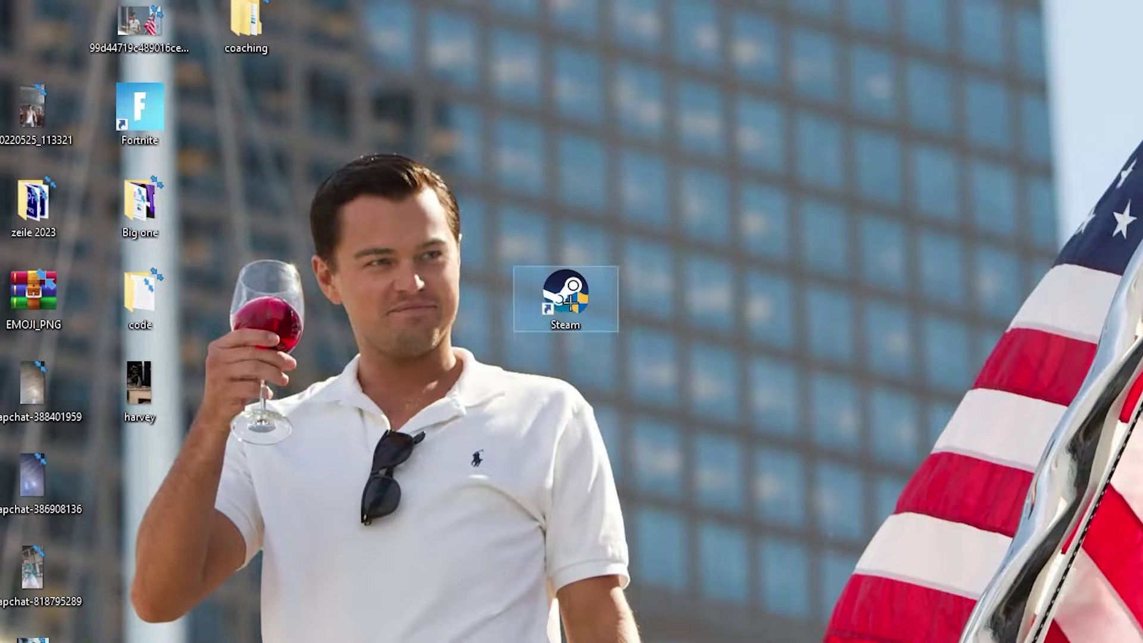
right_click(571, 303)
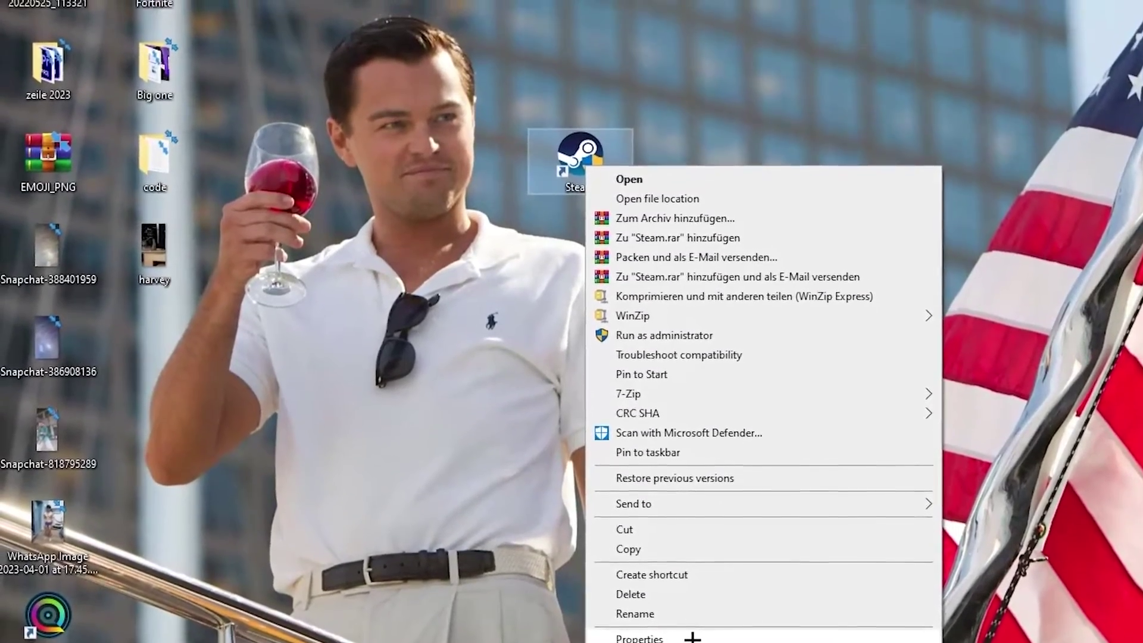
left_click(693, 638)
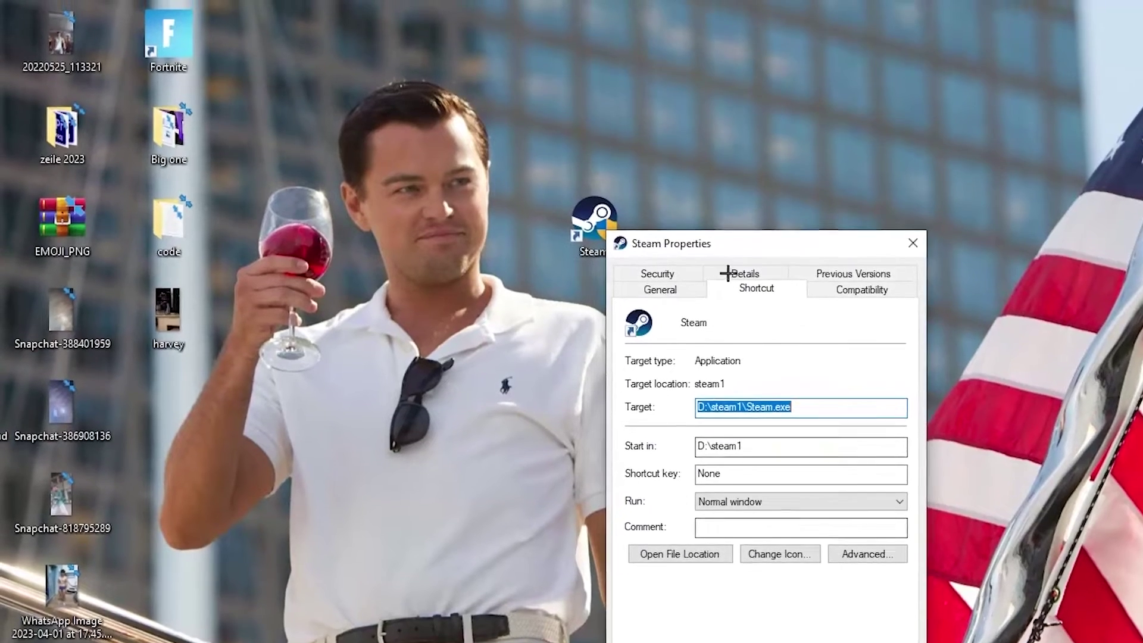
left_click_drag(728, 243, 595, 56)
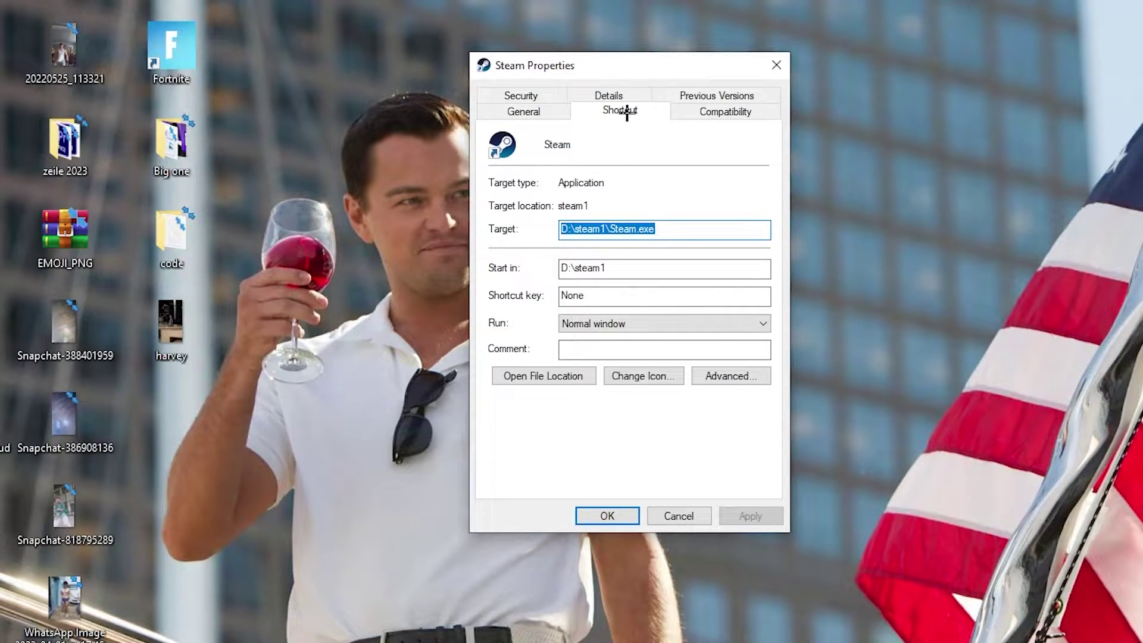
left_click(720, 112)
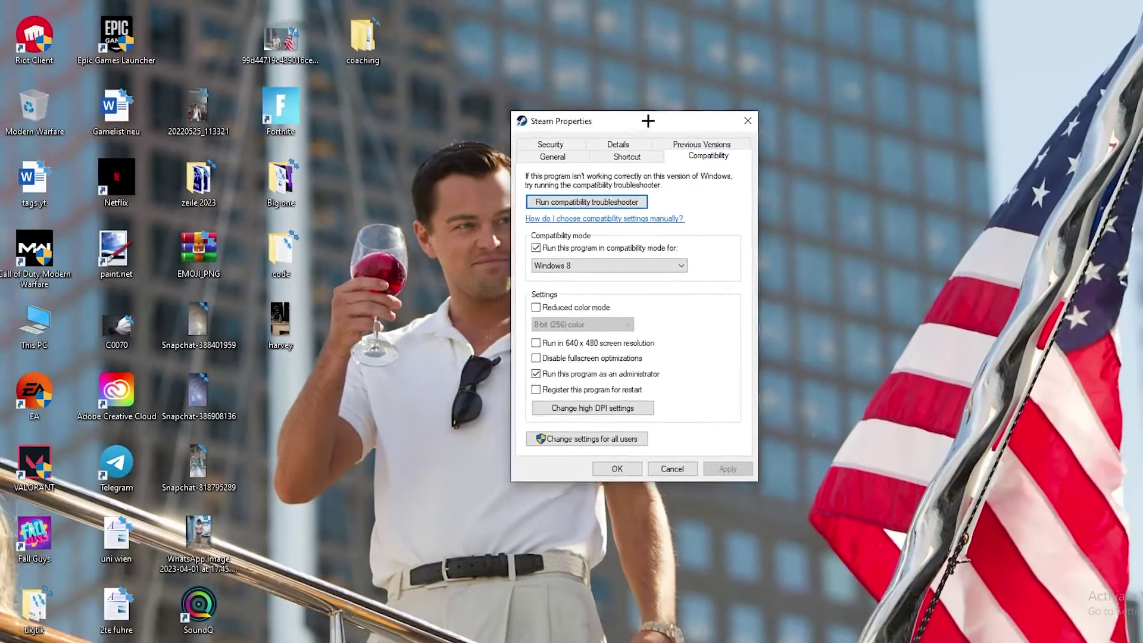
left_click_drag(648, 121, 620, 31)
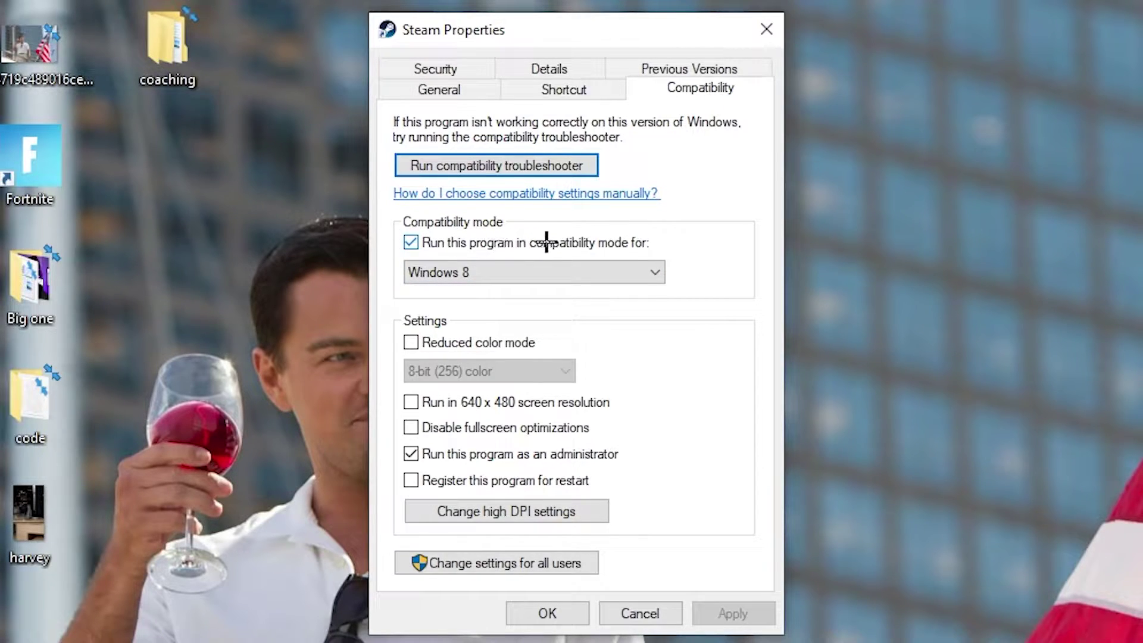
left_click(638, 263)
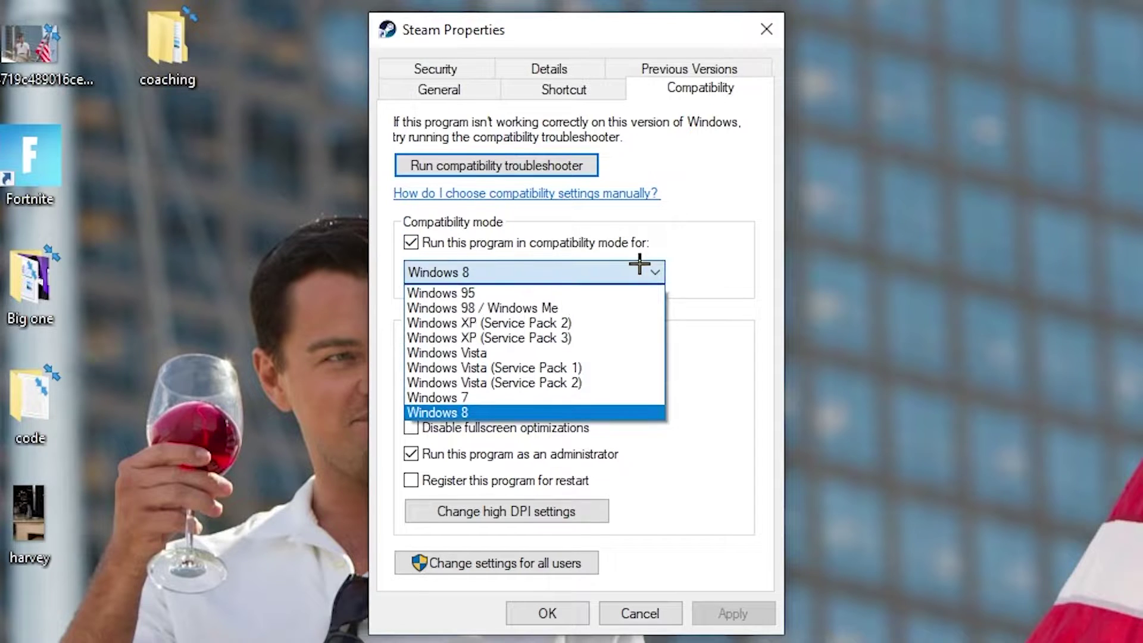
left_click(698, 251)
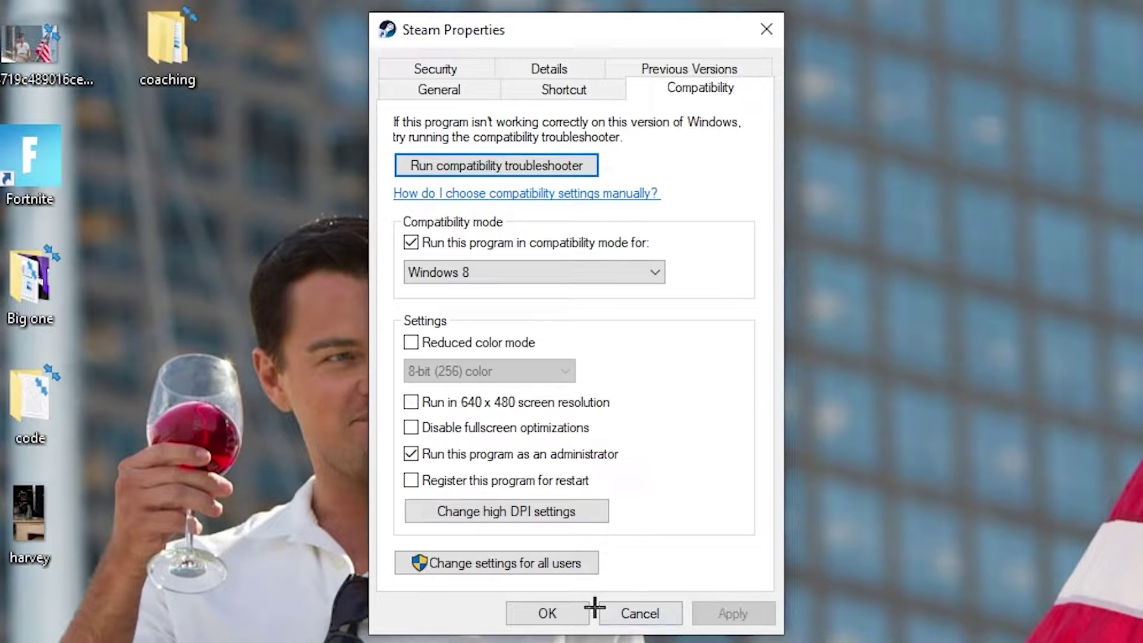
left_click(556, 610)
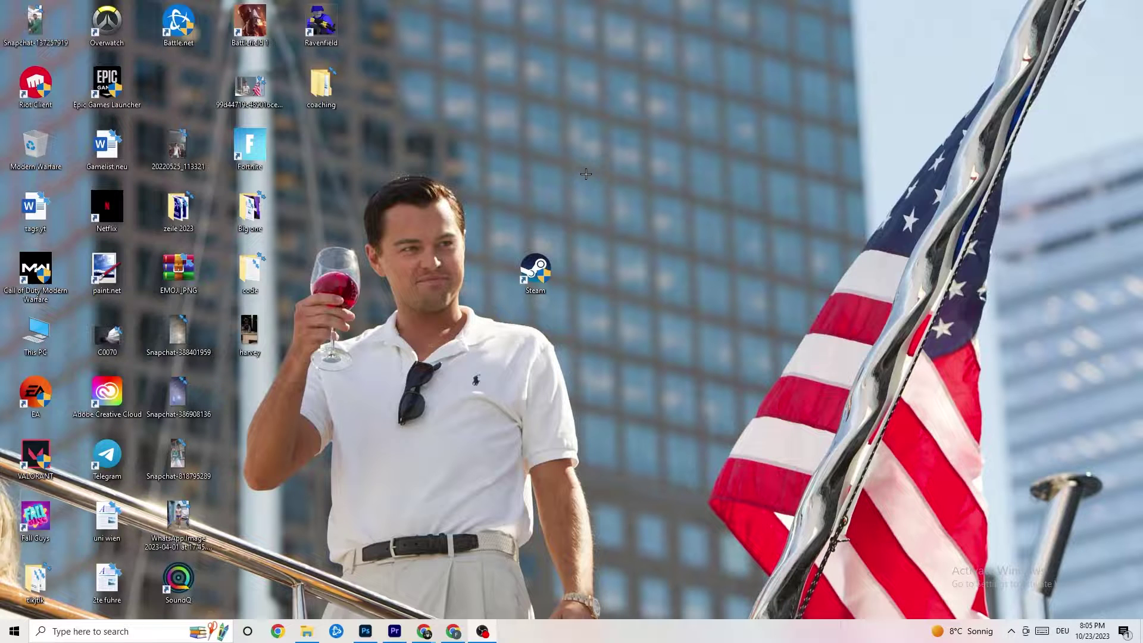
Shift the Steam shortcut back into its grid slot beside Epic Games Launcher
left_click_drag(545, 272, 545, 161)
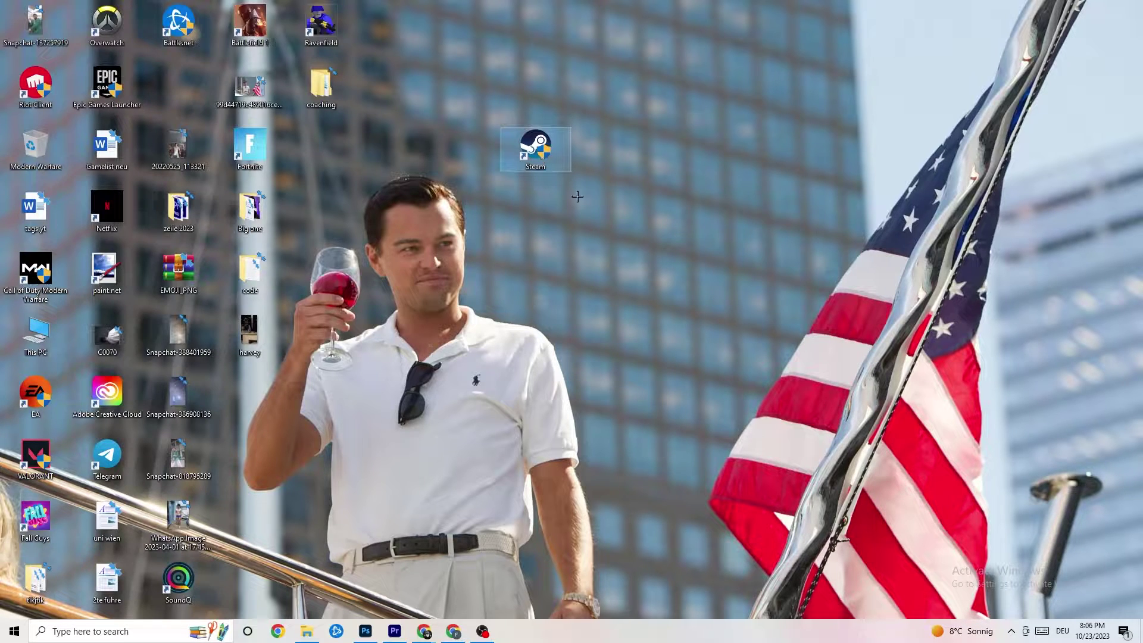
left_click_drag(536, 149, 459, 209)
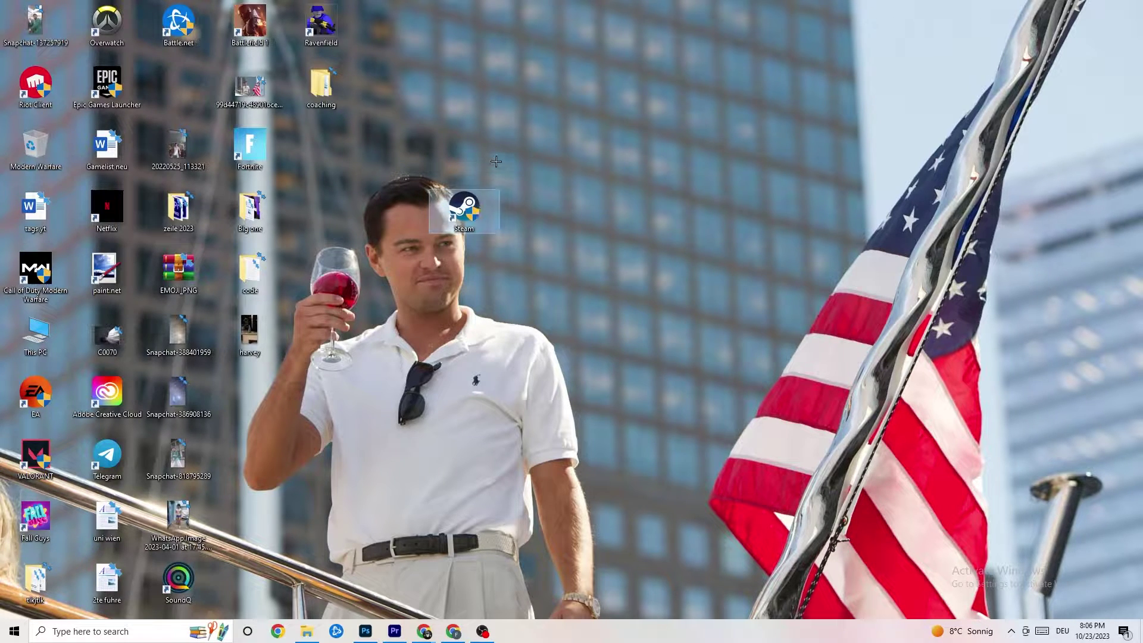
left_click(496, 161)
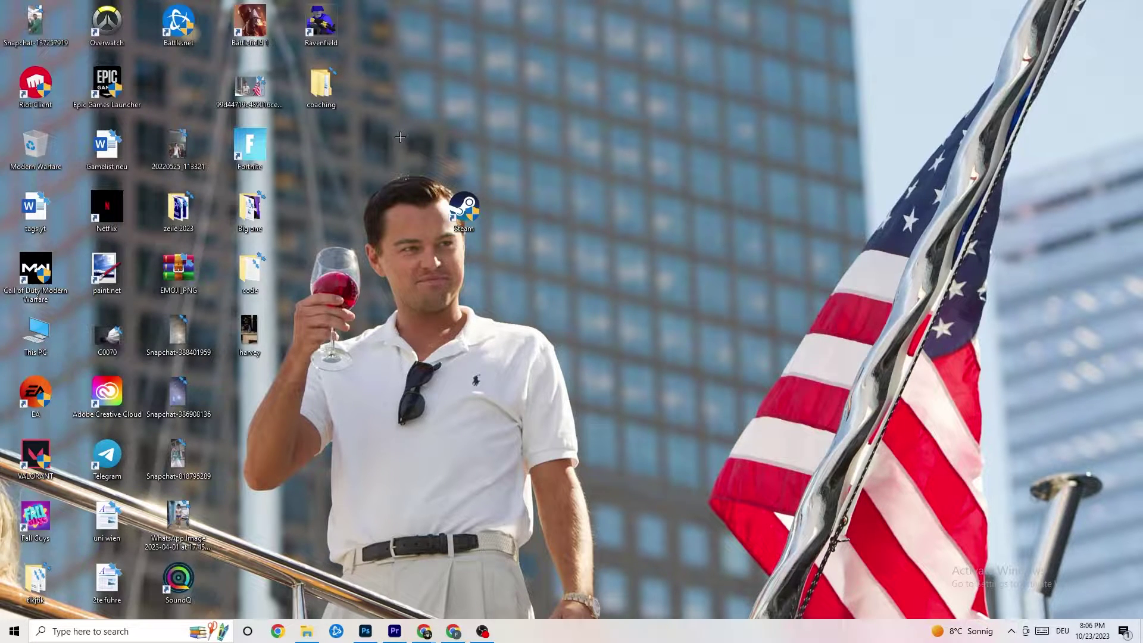
left_click_drag(464, 208, 539, 211)
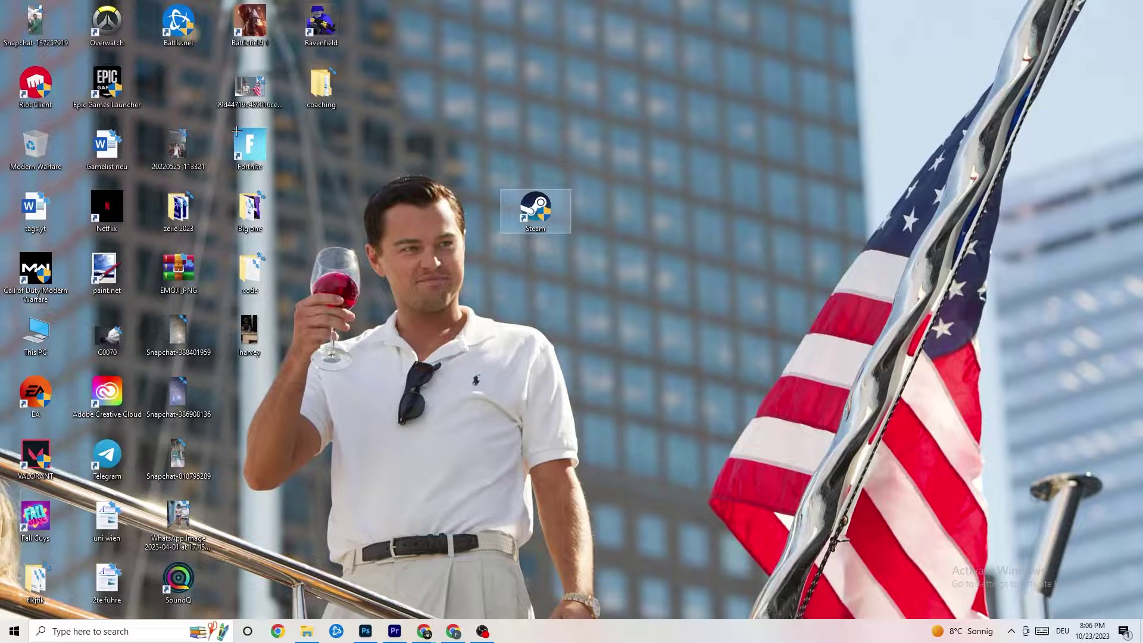
Recheck Steam's compatibility properties, still Windows 8 mode and run as administrator
right_click(540, 220)
left_click(598, 537)
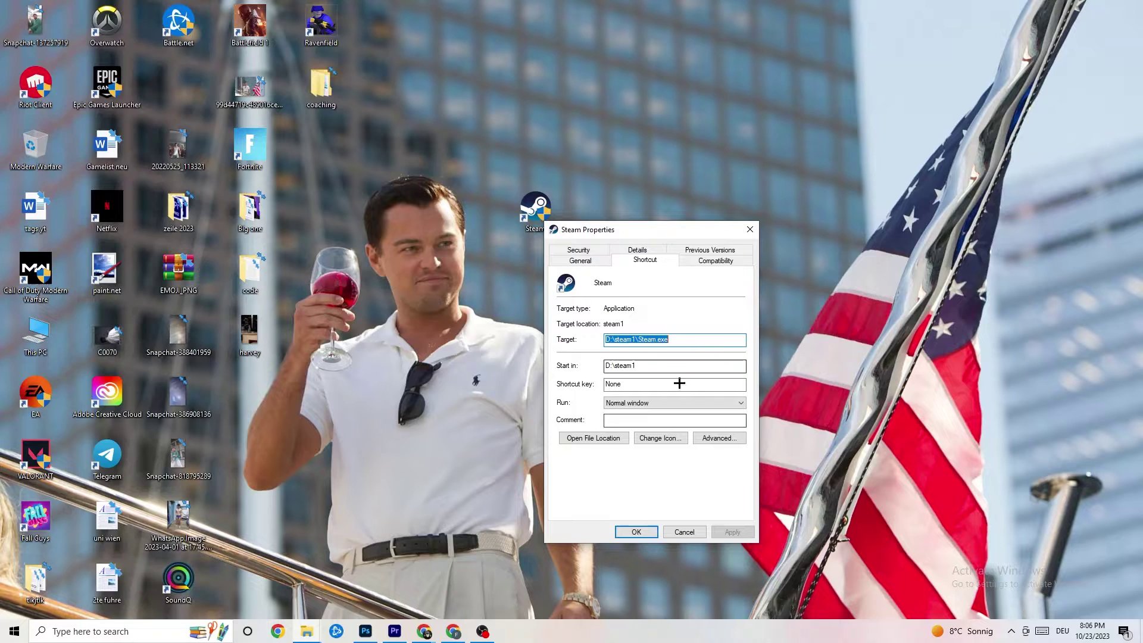
left_click(716, 261)
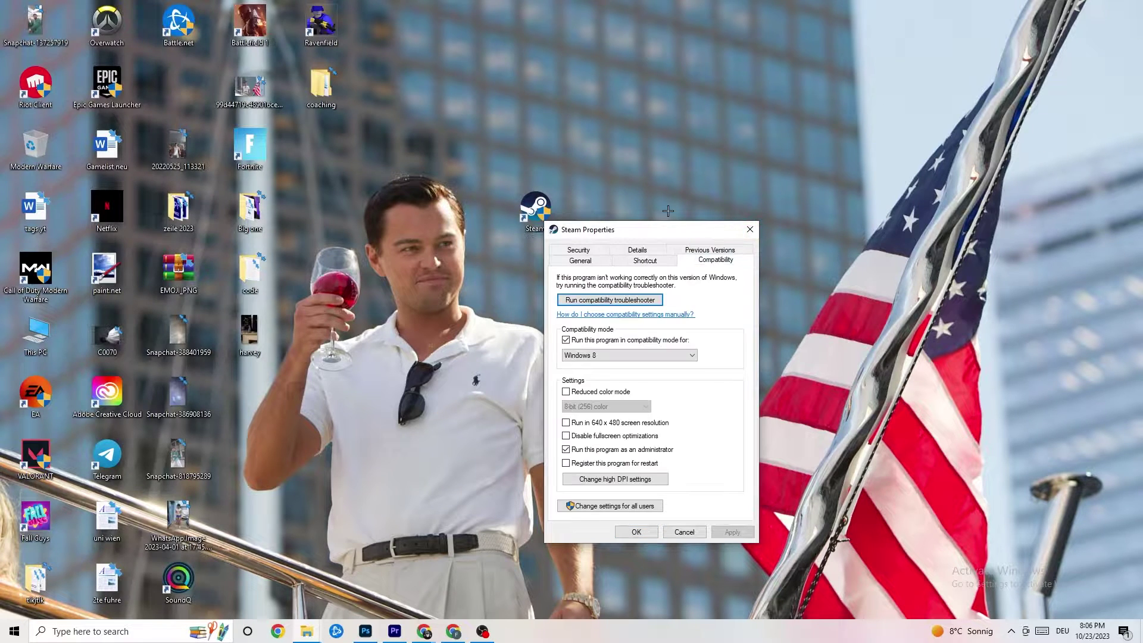
left_click(750, 230)
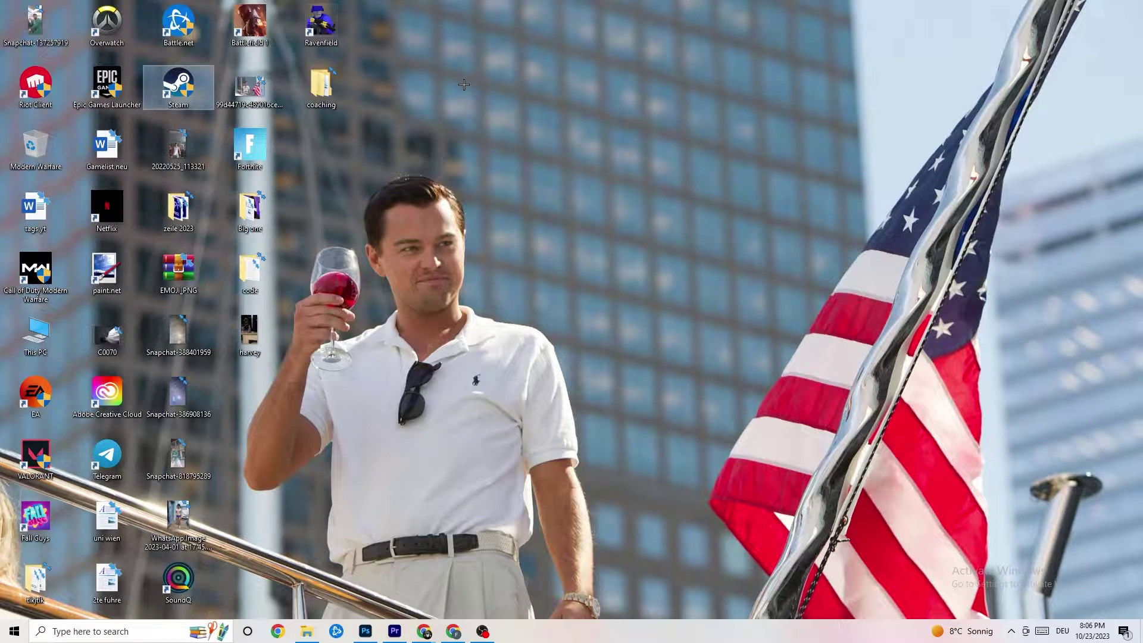
left_click(555, 116)
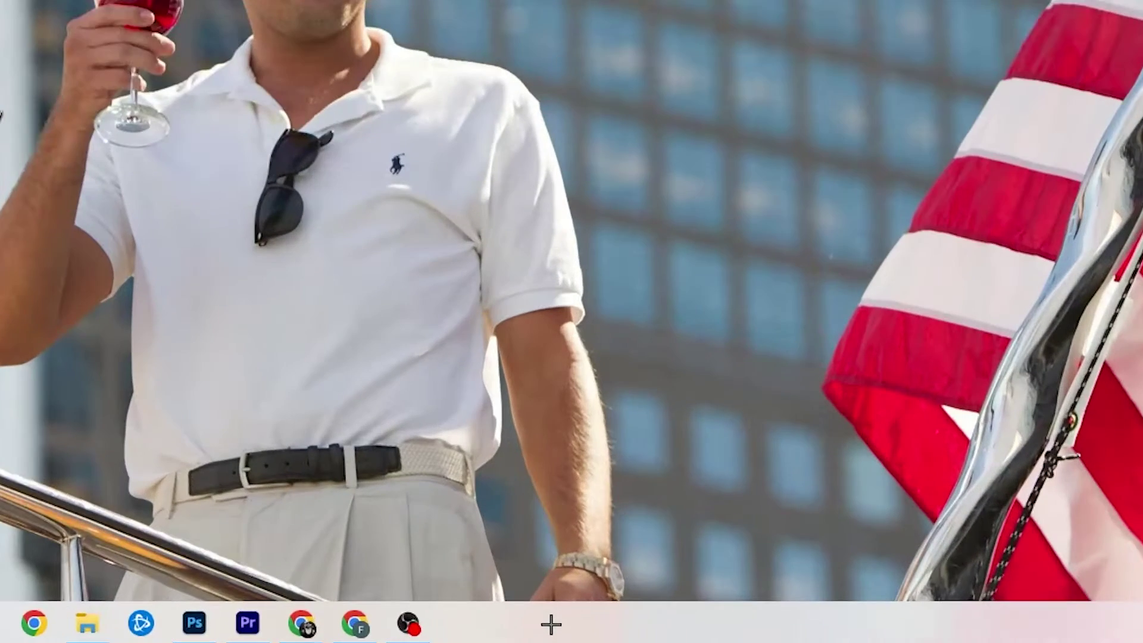
Launch Task Manager from the taskbar menu and maximize its window
right_click(489, 632)
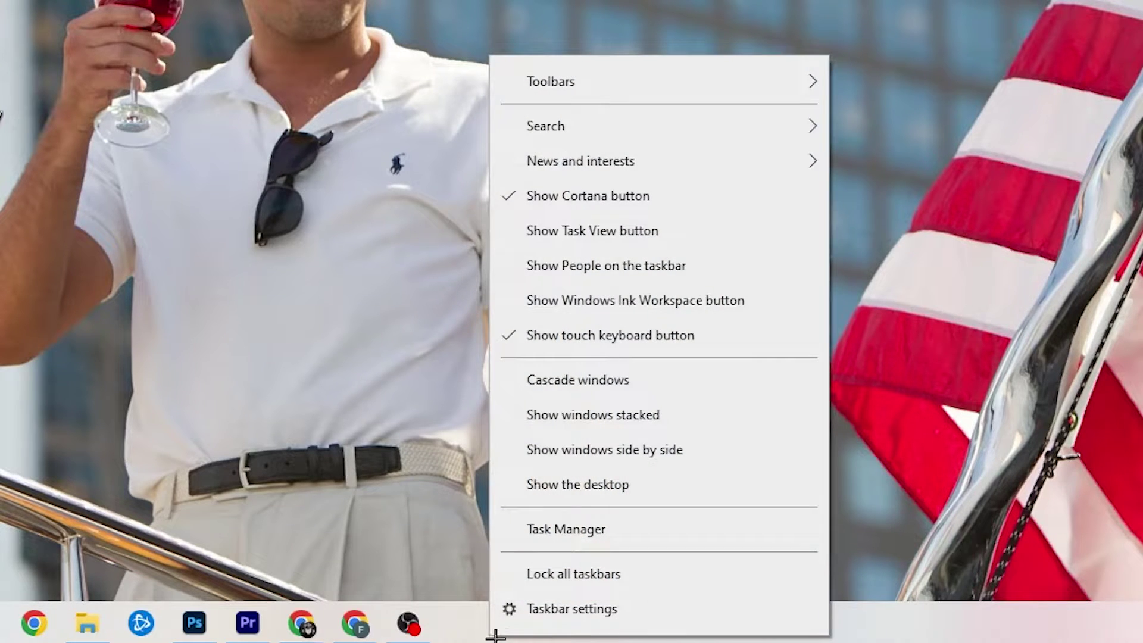
left_click(594, 537)
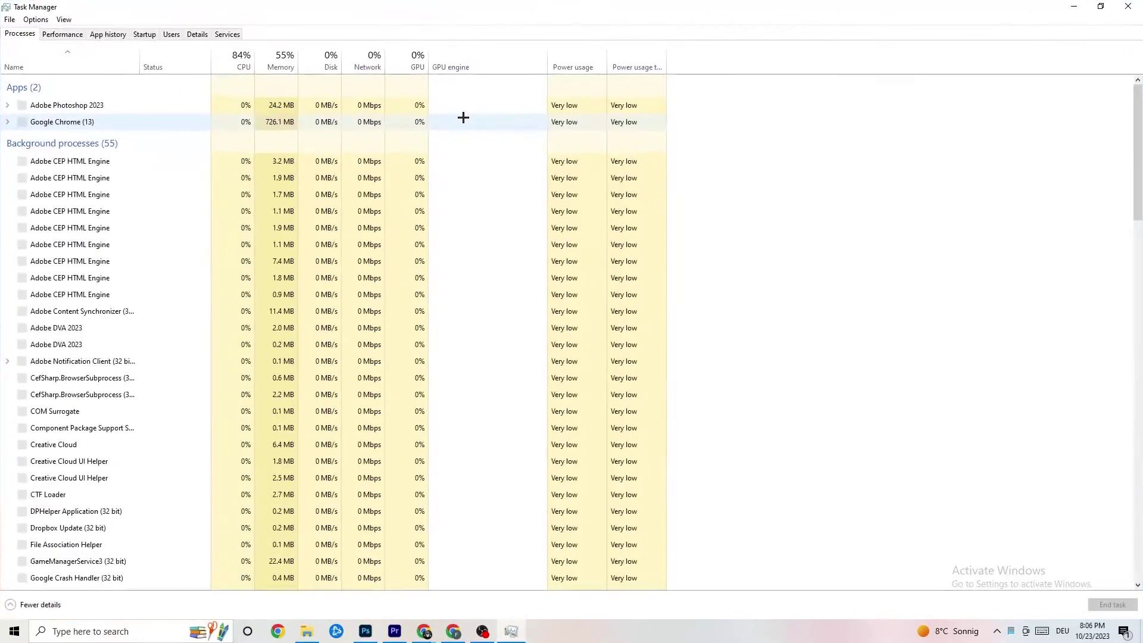
left_click_drag(497, 6, 492, 53)
left_click(650, 58)
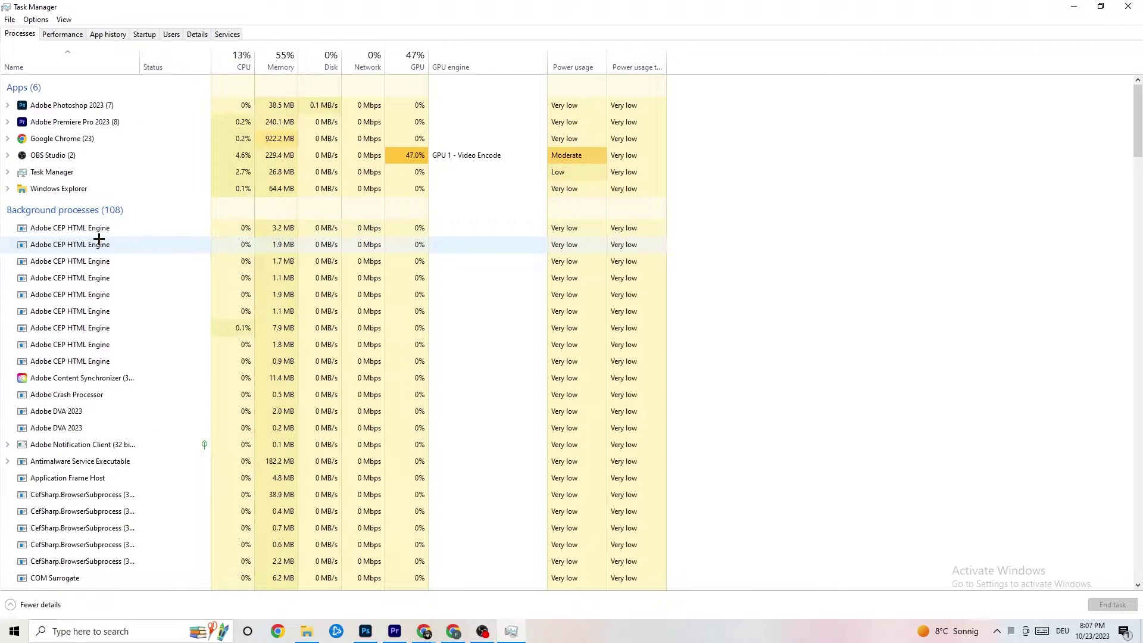
scroll(148, 328, "down", 4)
scroll(151, 314, "down", 13)
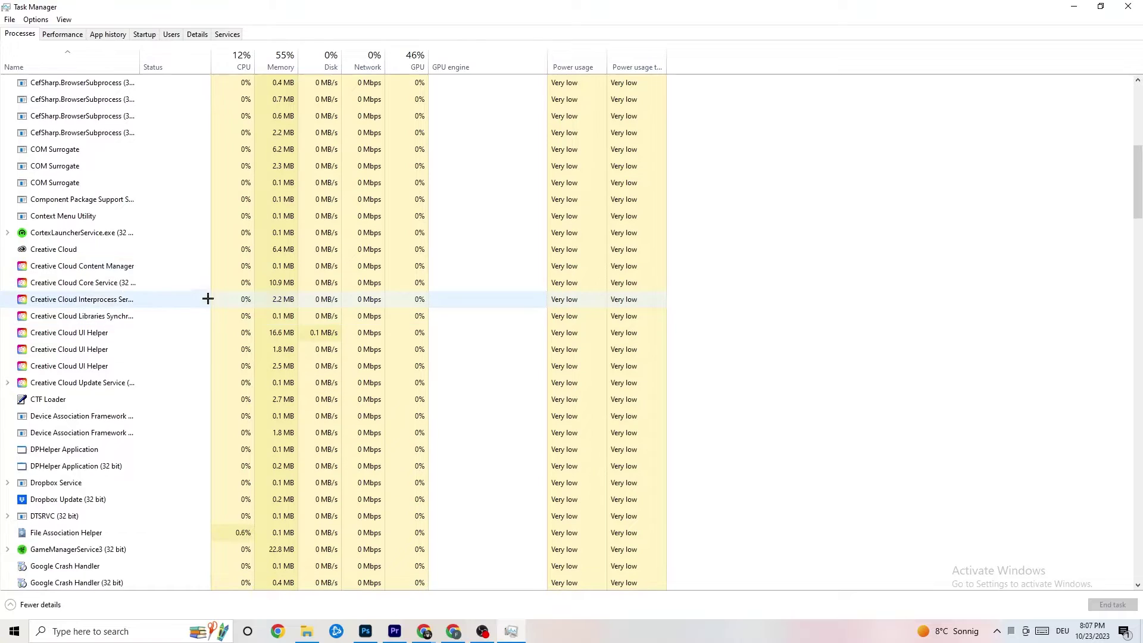
scroll(314, 292, "up", 15)
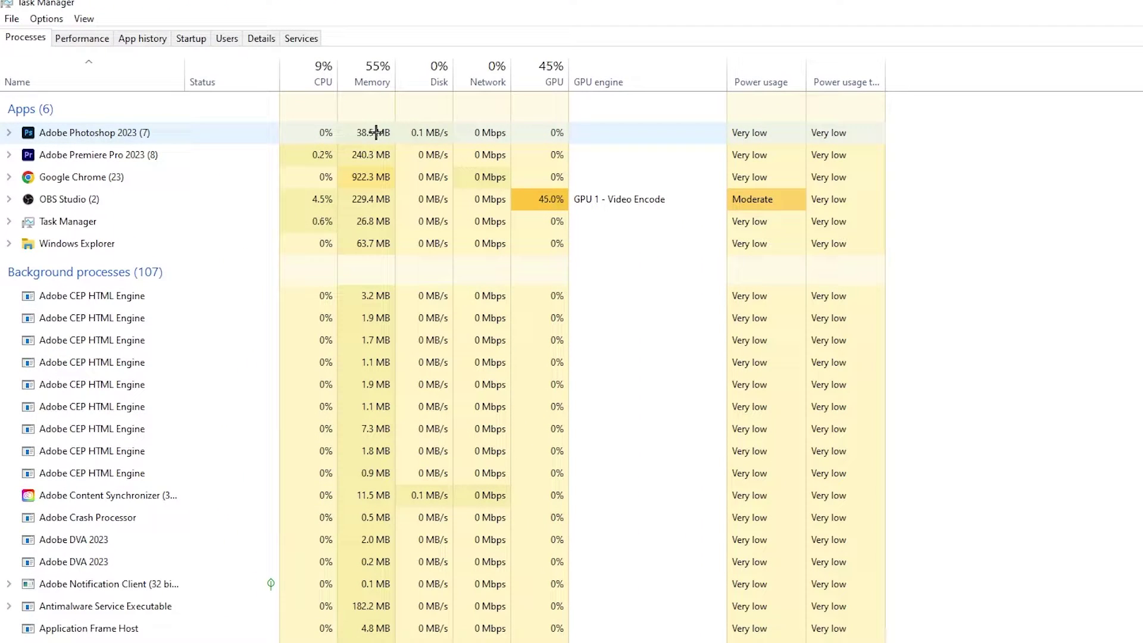
End the Adobe Photoshop 2023 task from the Processes list
right_click(443, 132)
right_click(208, 139)
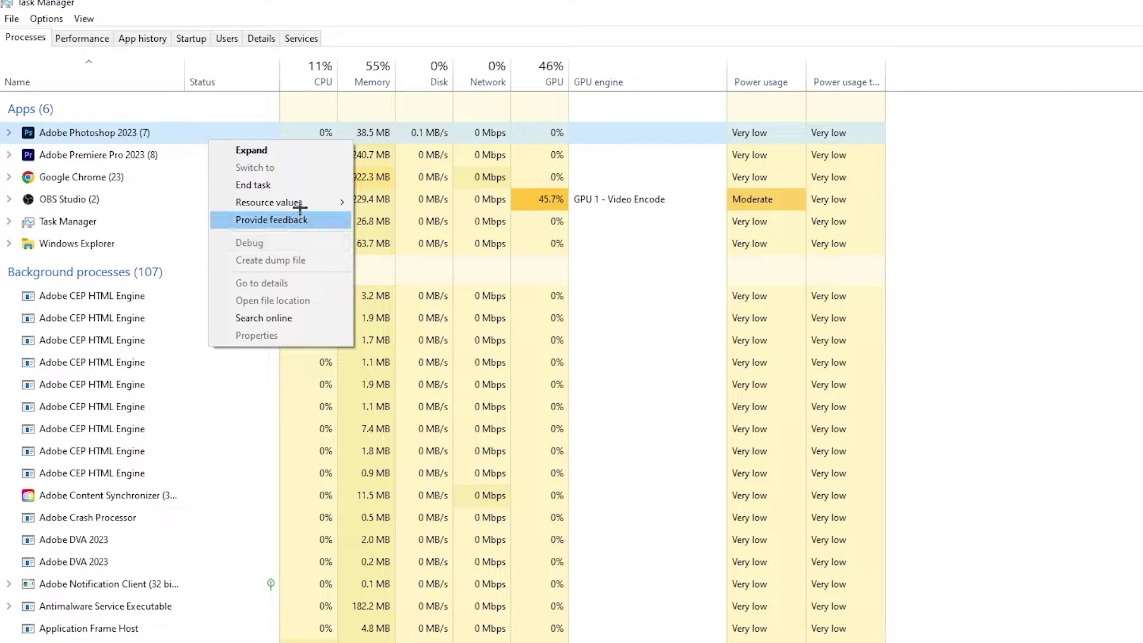
left_click(298, 185)
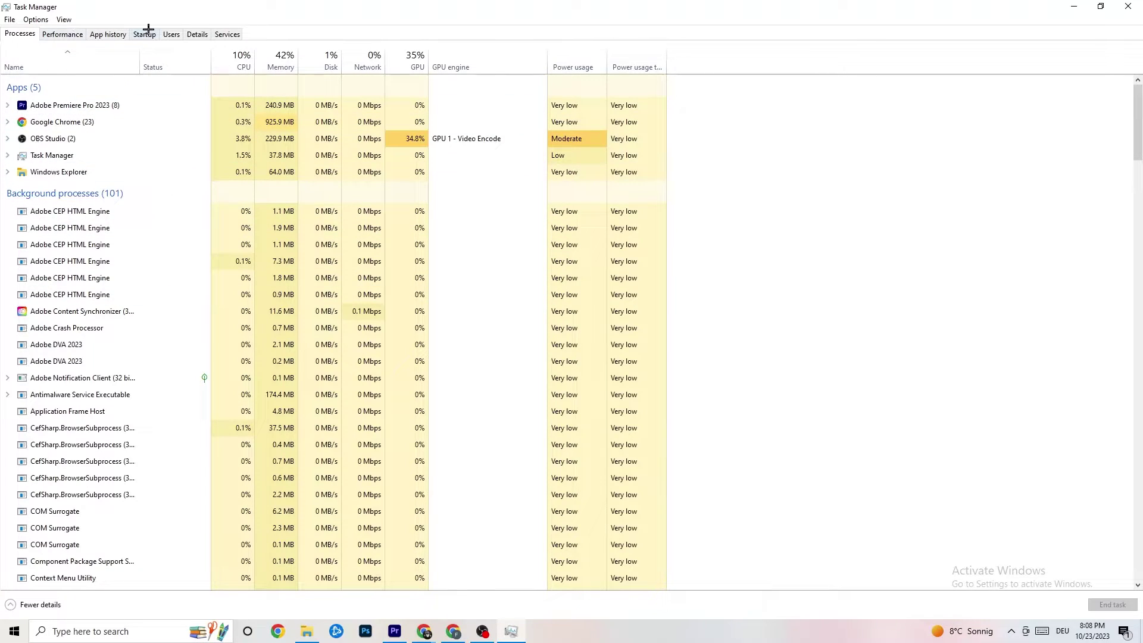
Switch to the Details tab and check Premiere Pro's priority, leaving it at Normal
left_click(197, 34)
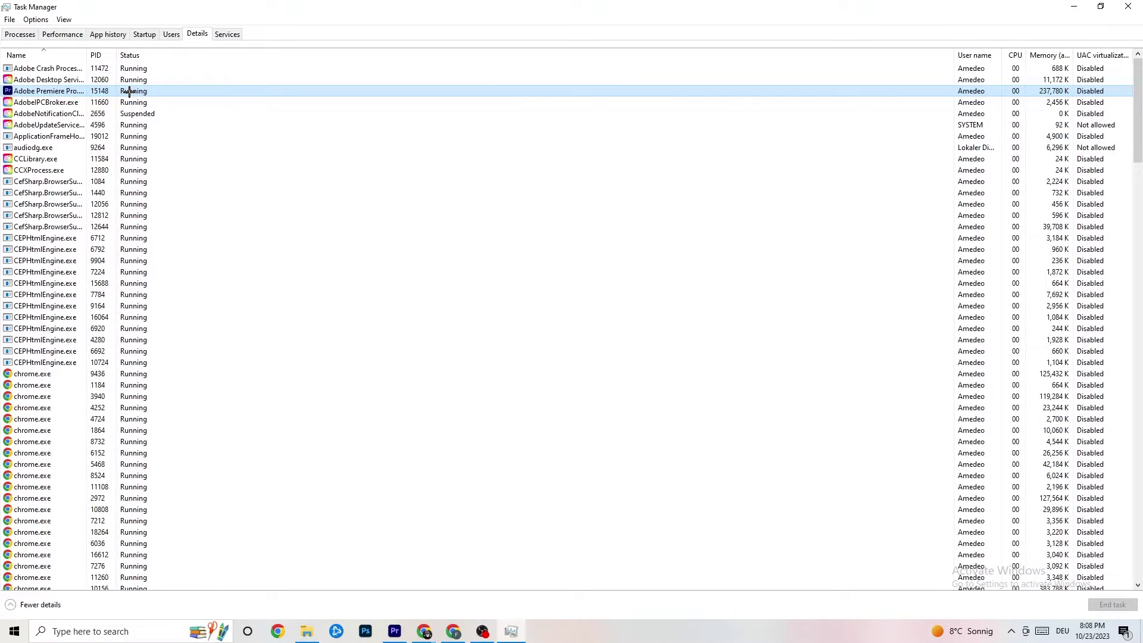
right_click(130, 91)
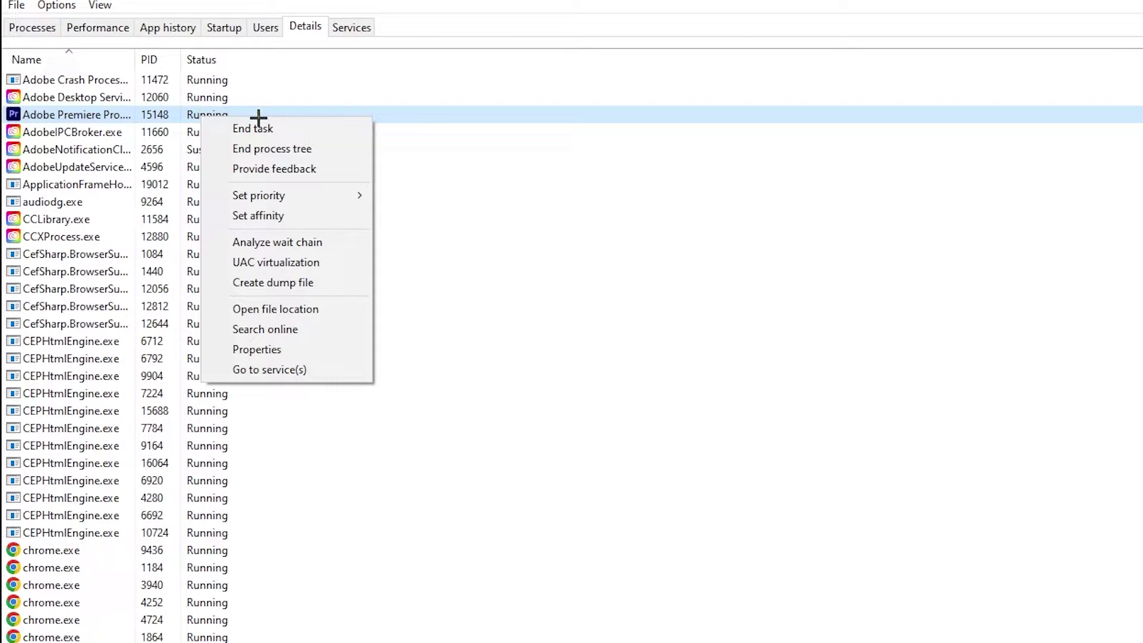
mouse_move(311, 196)
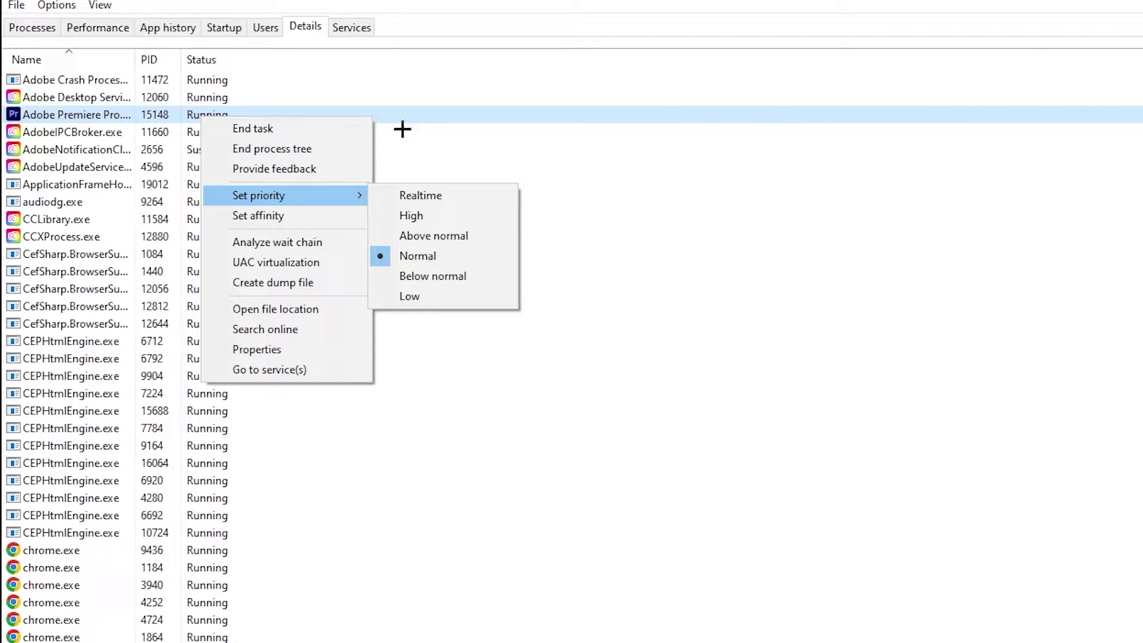
left_click(423, 82)
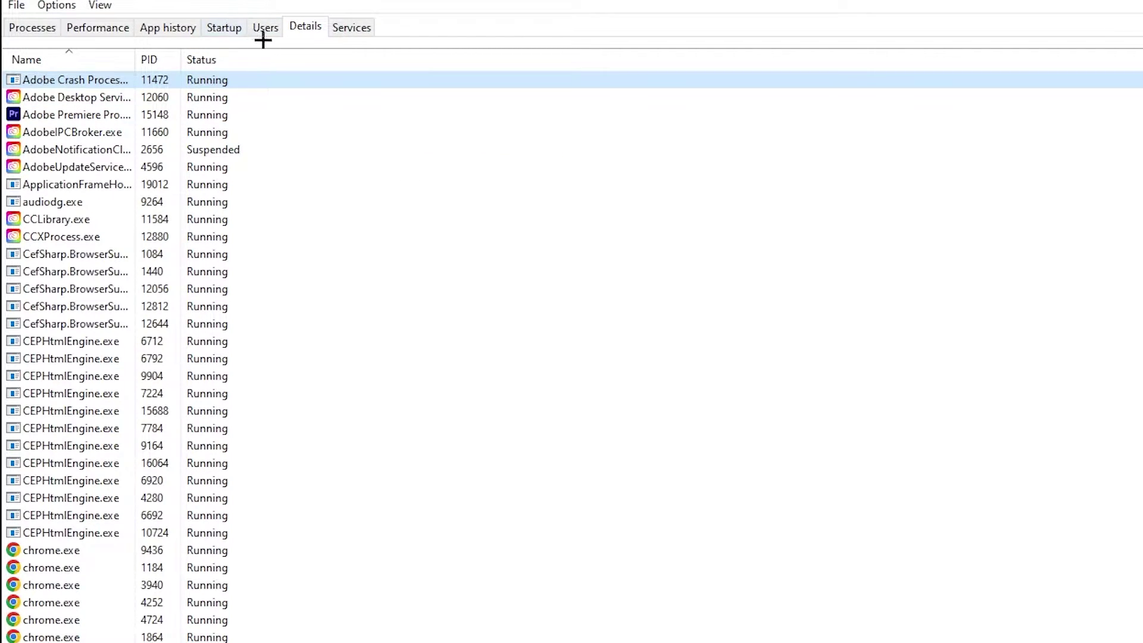
Review Adobe Updater Startup Utility on the Startup tab without disabling it, then minimize Task Manager
left_click(227, 30)
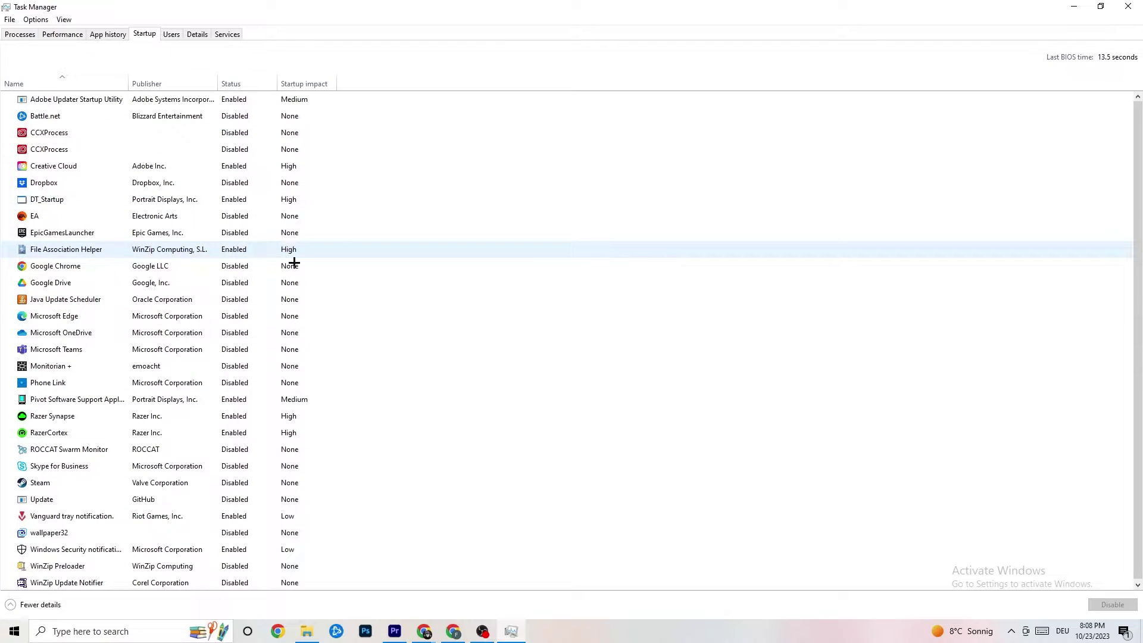
left_click(241, 101)
right_click(245, 102)
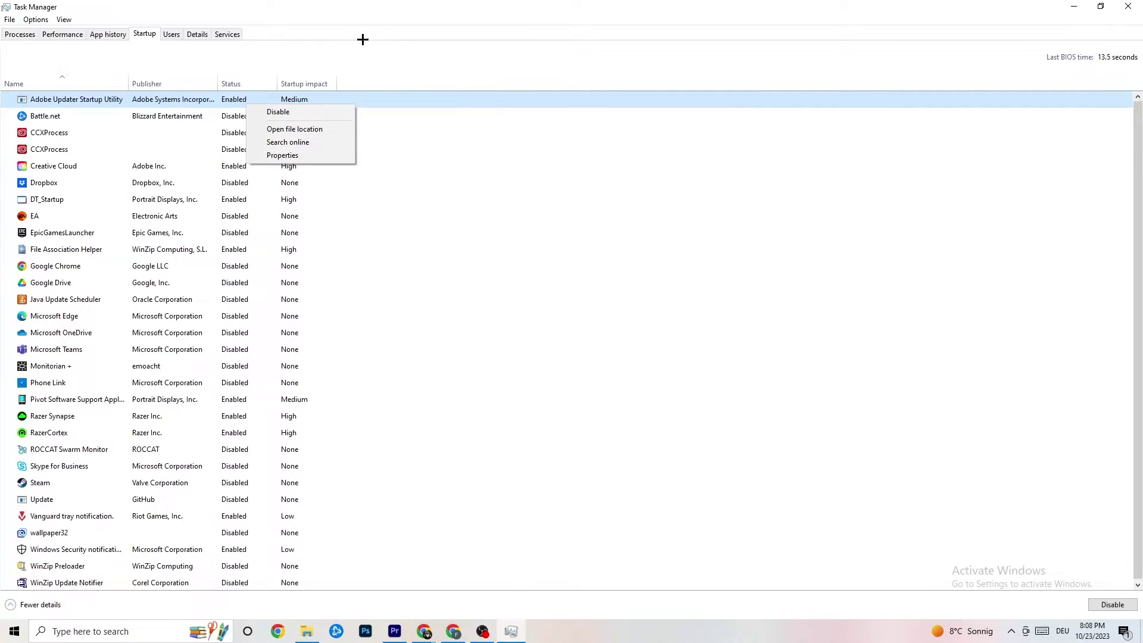
left_click(429, 2)
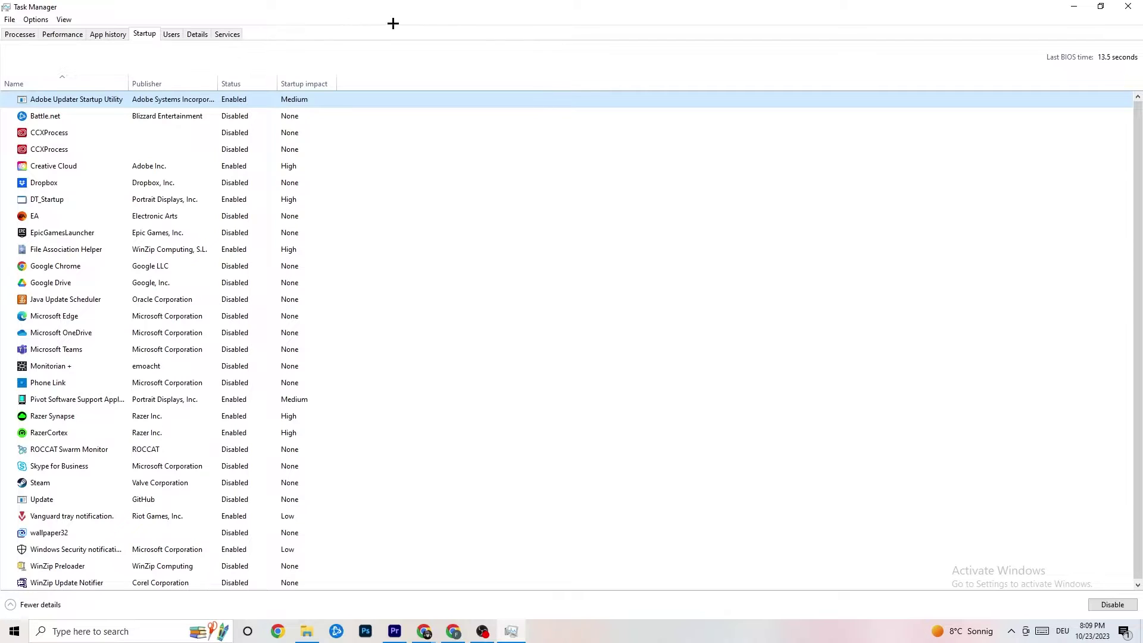
left_click(1076, 5)
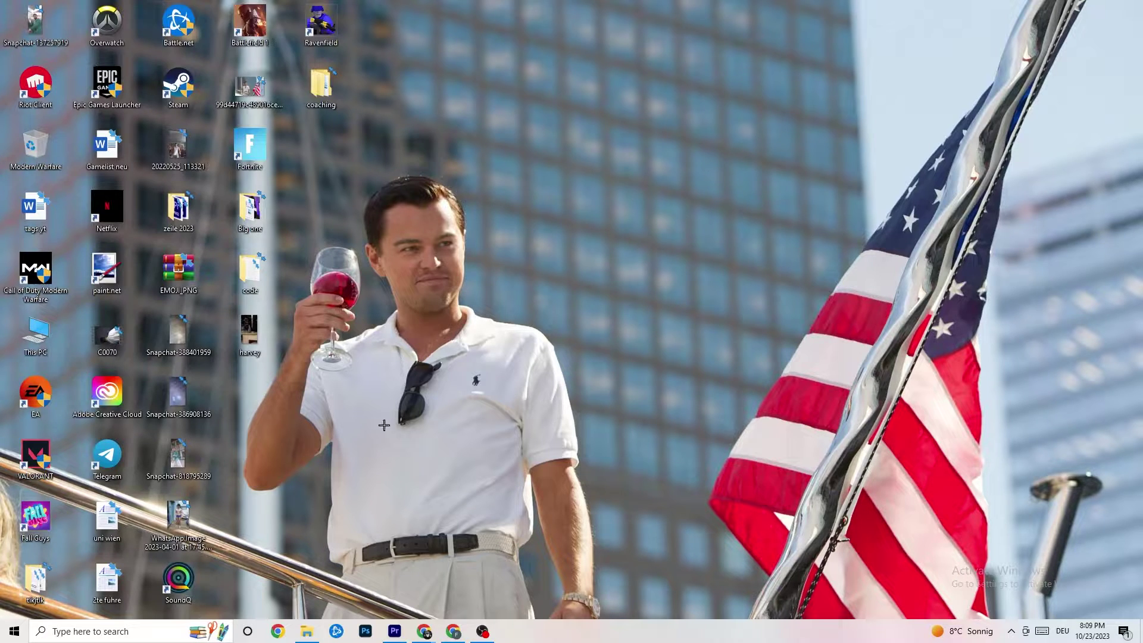
Open Windows Settings to the System display page
left_click(14, 632)
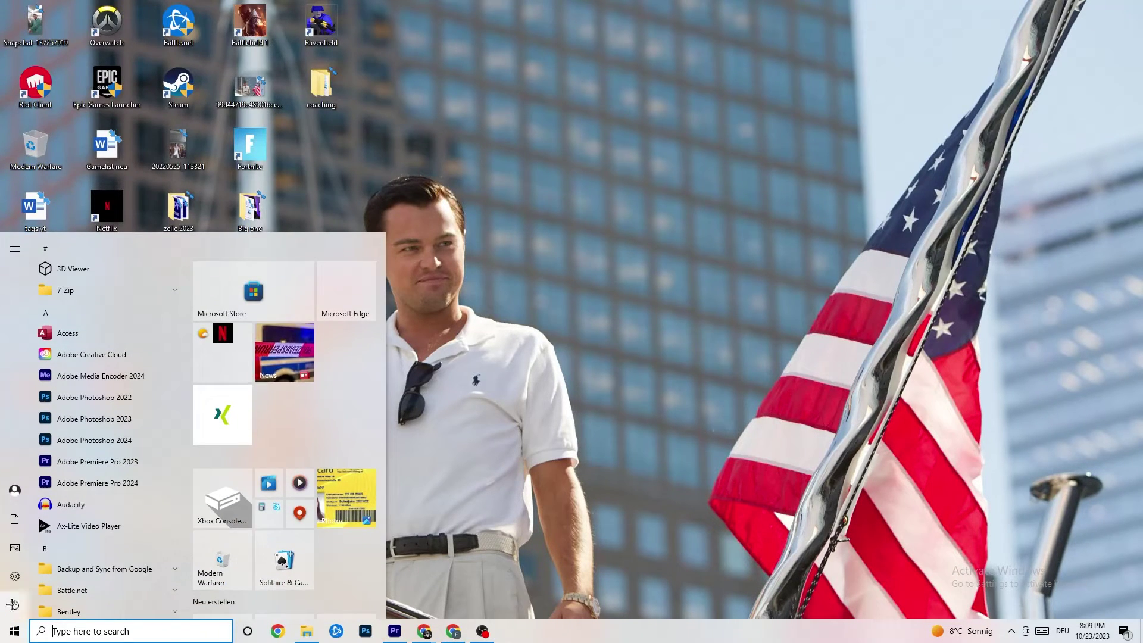
left_click(15, 576)
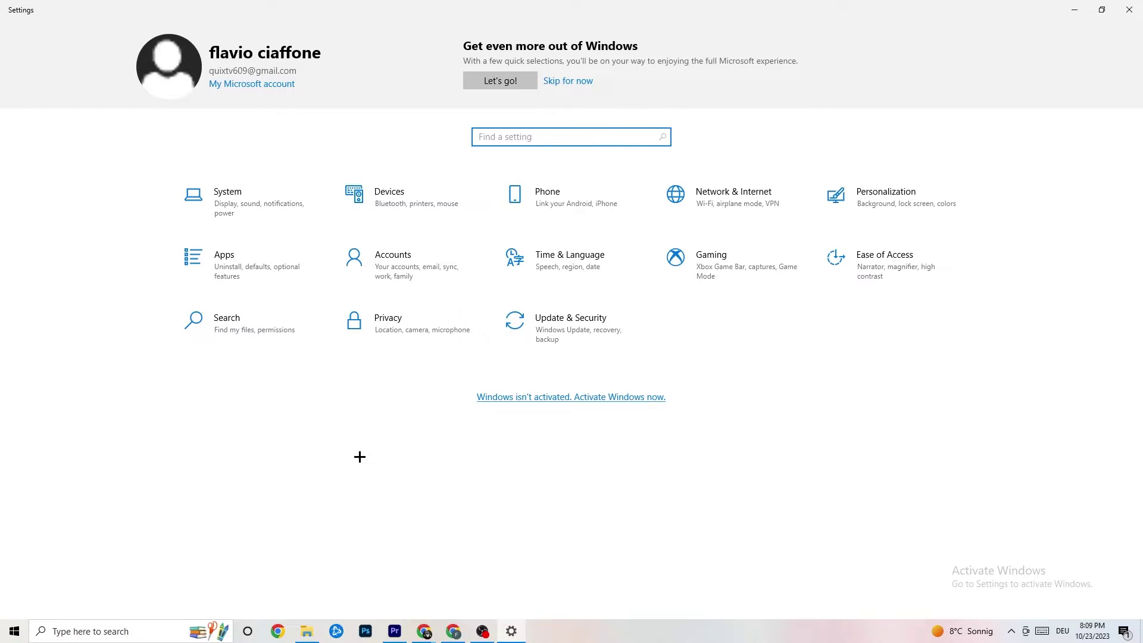
left_click(268, 204)
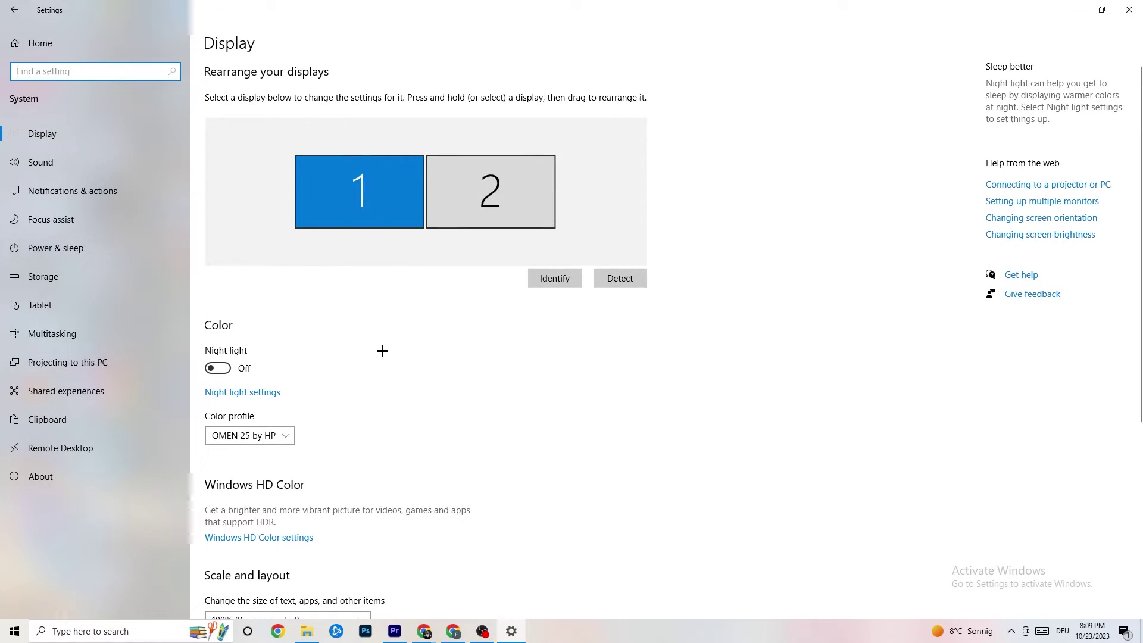
scroll(644, 229, "down", 2)
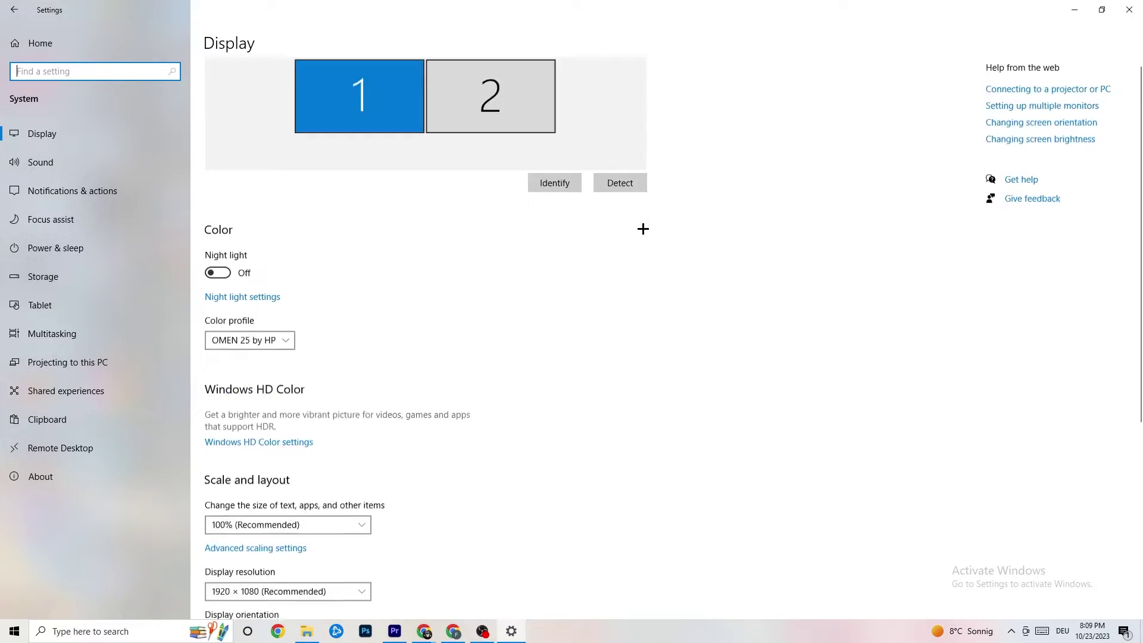
scroll(643, 229, "up", 2)
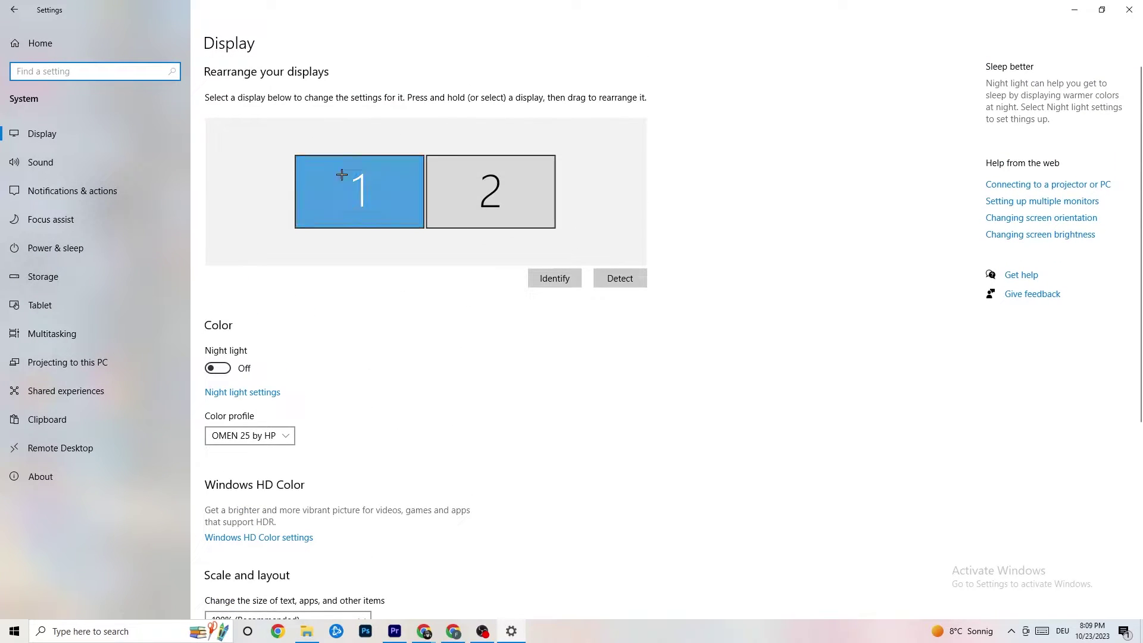
scroll(562, 215, "down", 5)
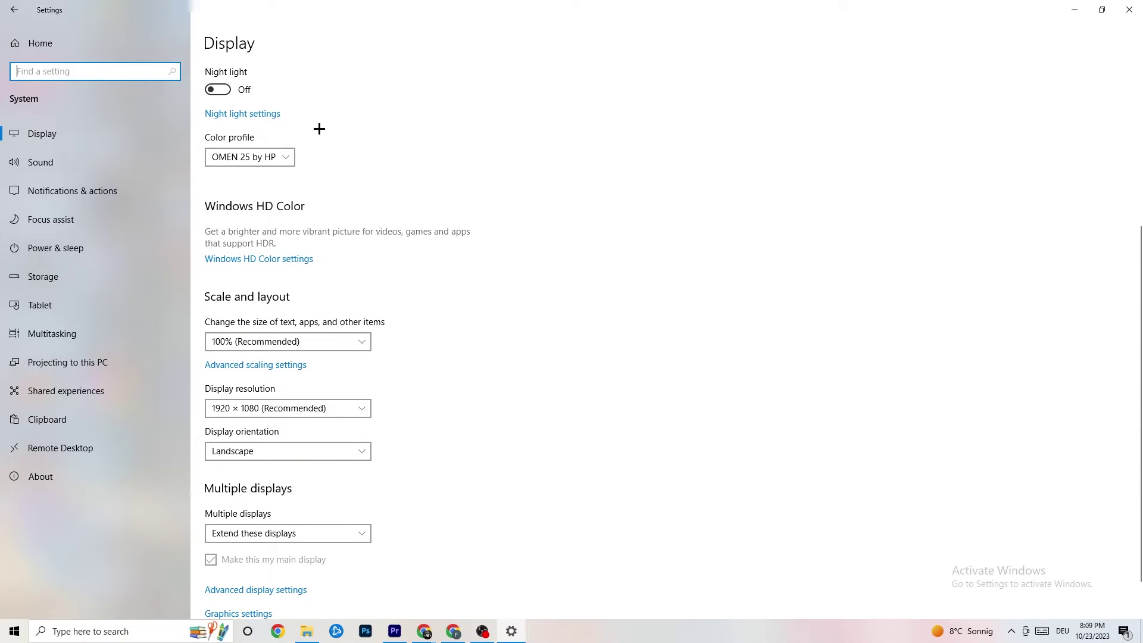
Confirm the display scale stays at 100% and resolution at 1920 × 1080
left_click(362, 346)
left_click(334, 343)
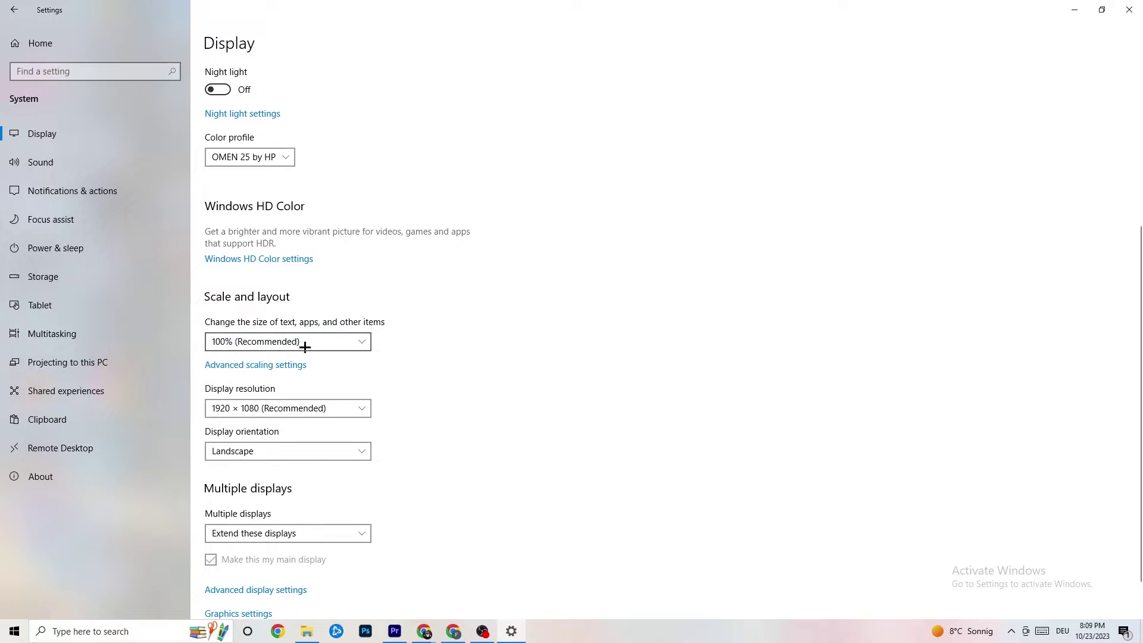
left_click(298, 346)
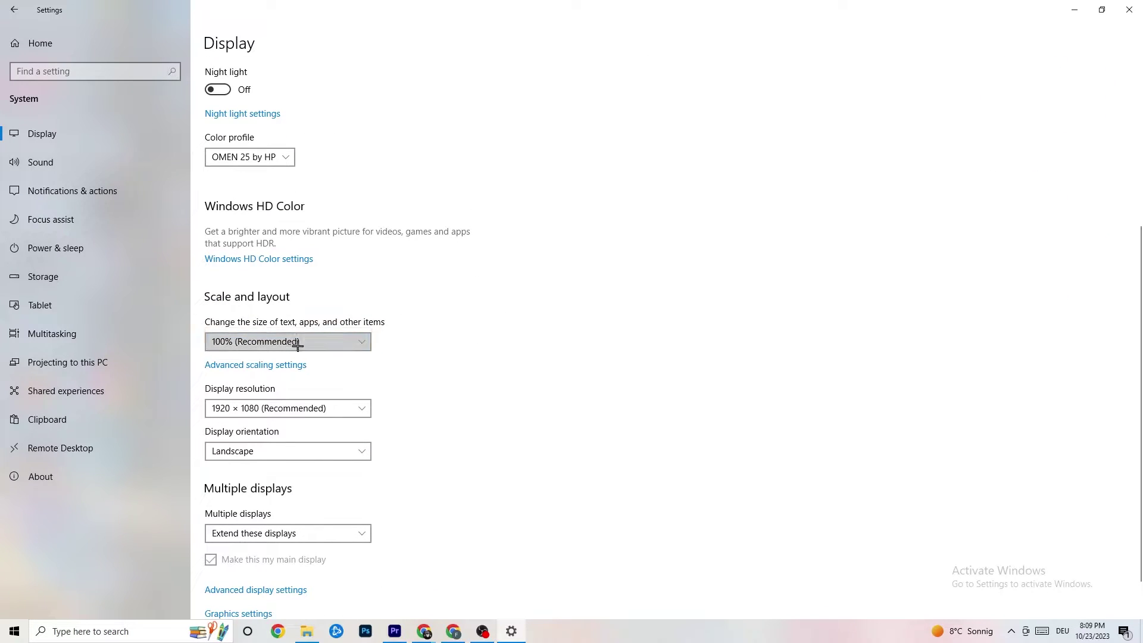
left_click(346, 409)
left_click(508, 359)
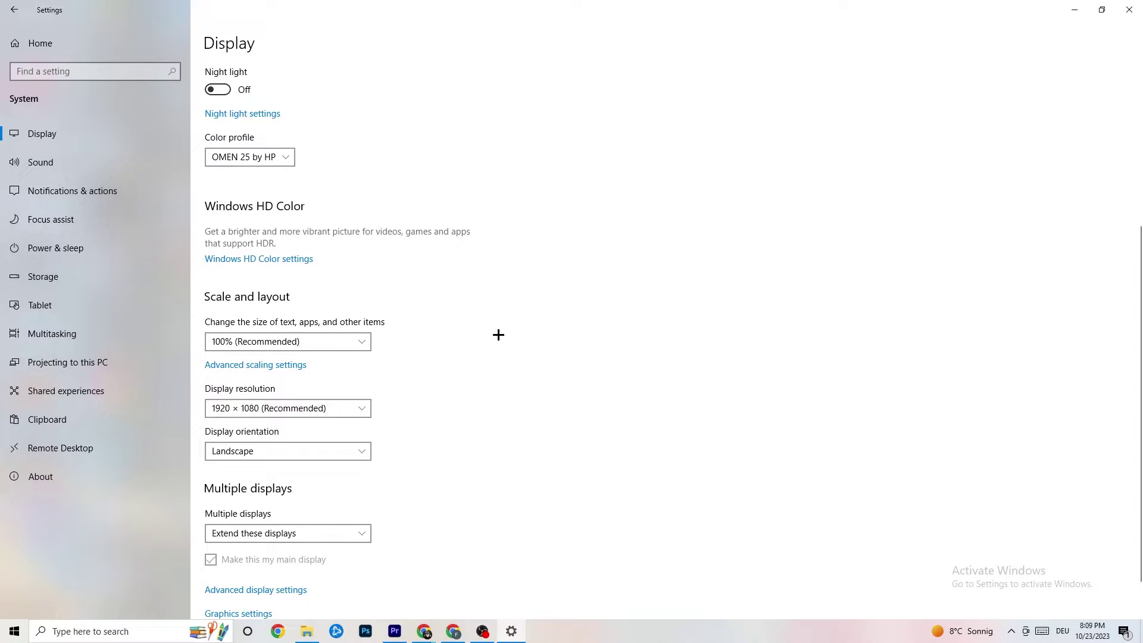
Go to Power & sleep and bring up Additional power settings
scroll(491, 324, "down", 2)
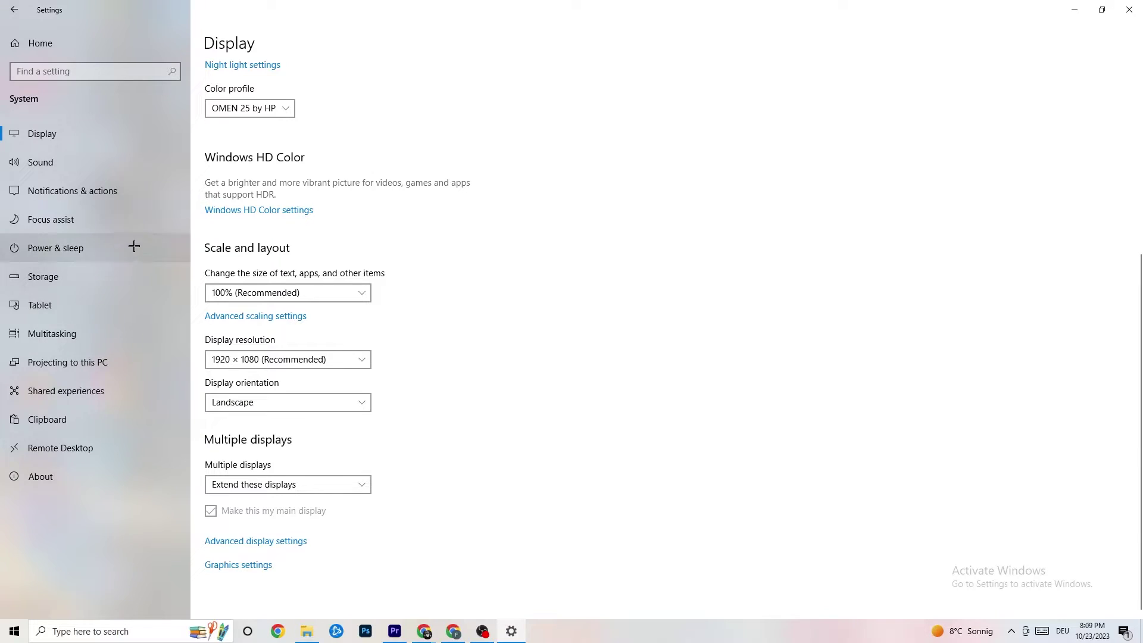
left_click(112, 247)
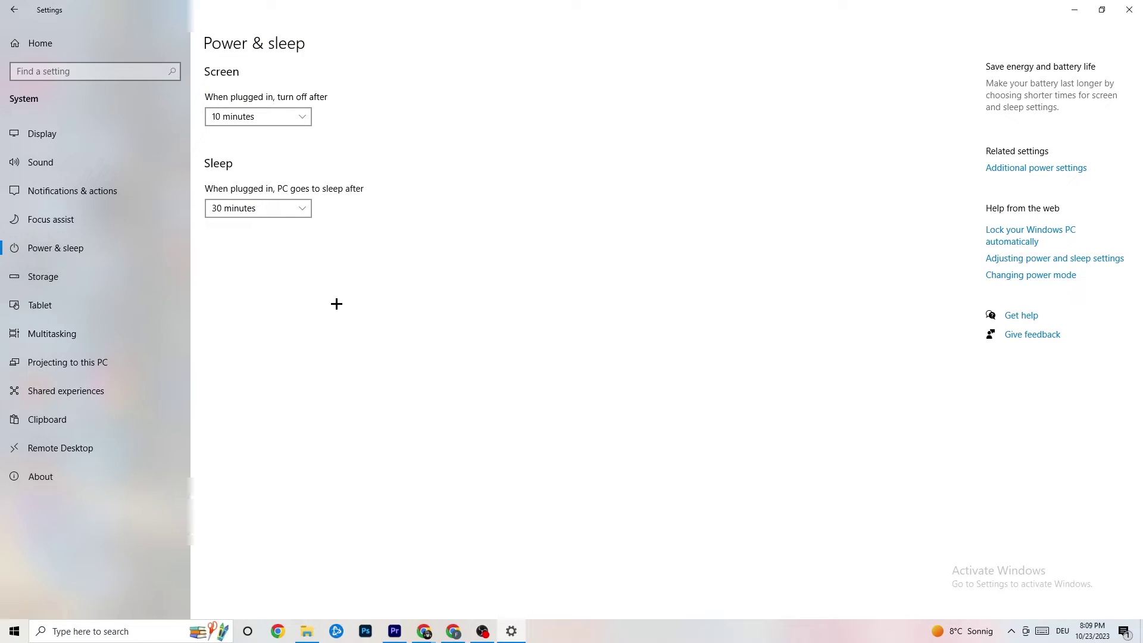
left_click(1023, 169)
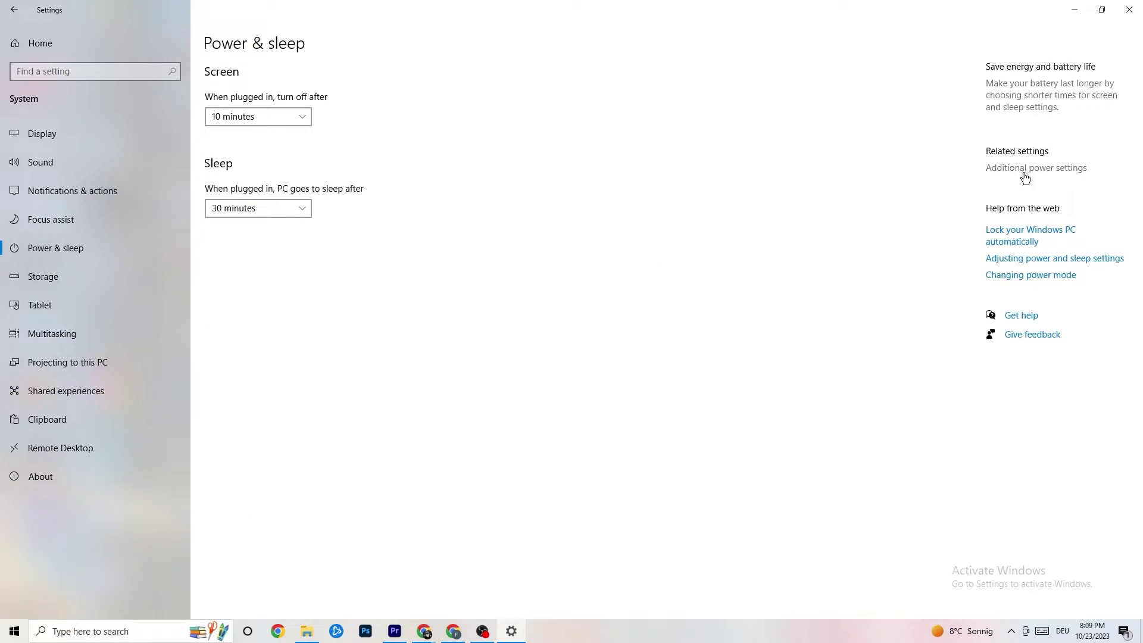